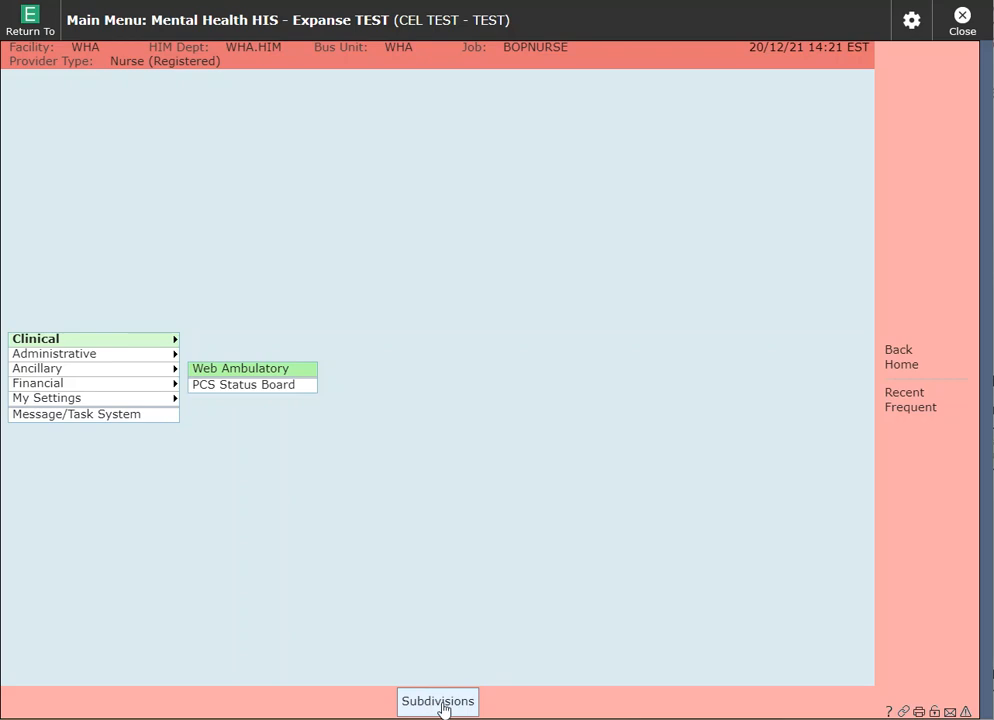
Step: Change the facility to Ontario Shores Ambulatory, then launch Web Ambulatory
{"action": "left_click", "coordinate": [438, 701]}
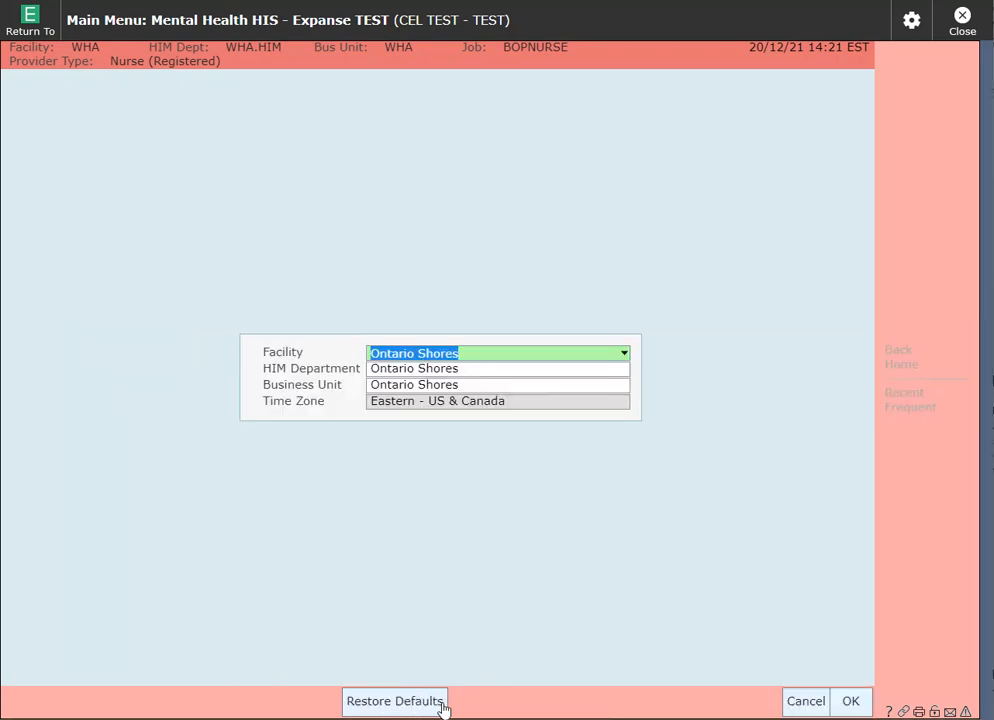
{"action": "left_click", "coordinate": [625, 354]}
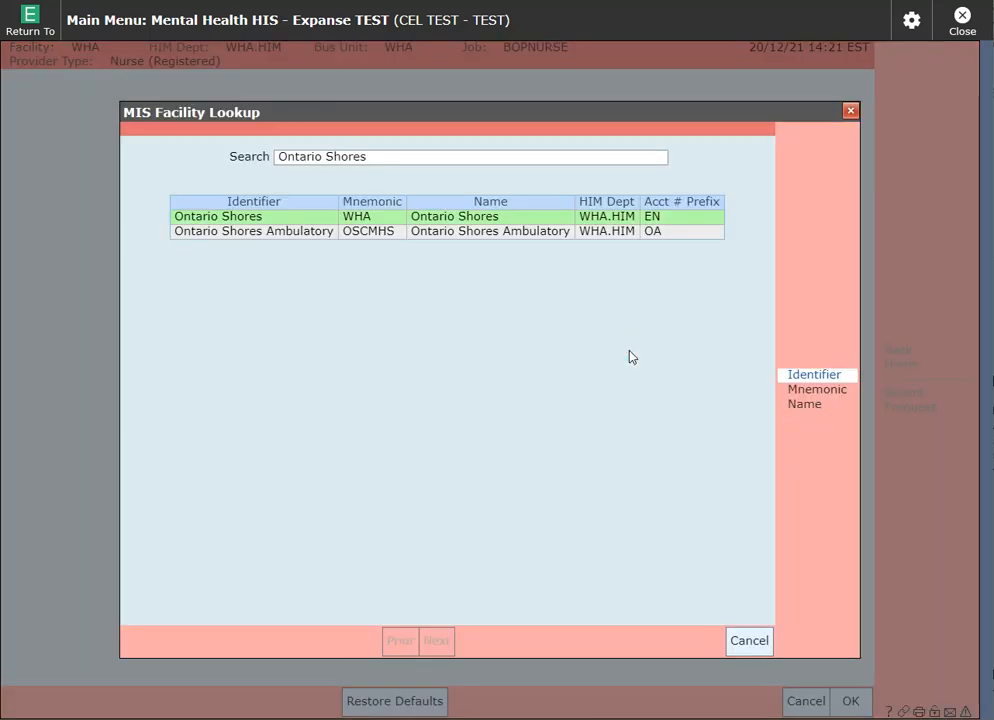
{"action": "left_click", "coordinate": [544, 241]}
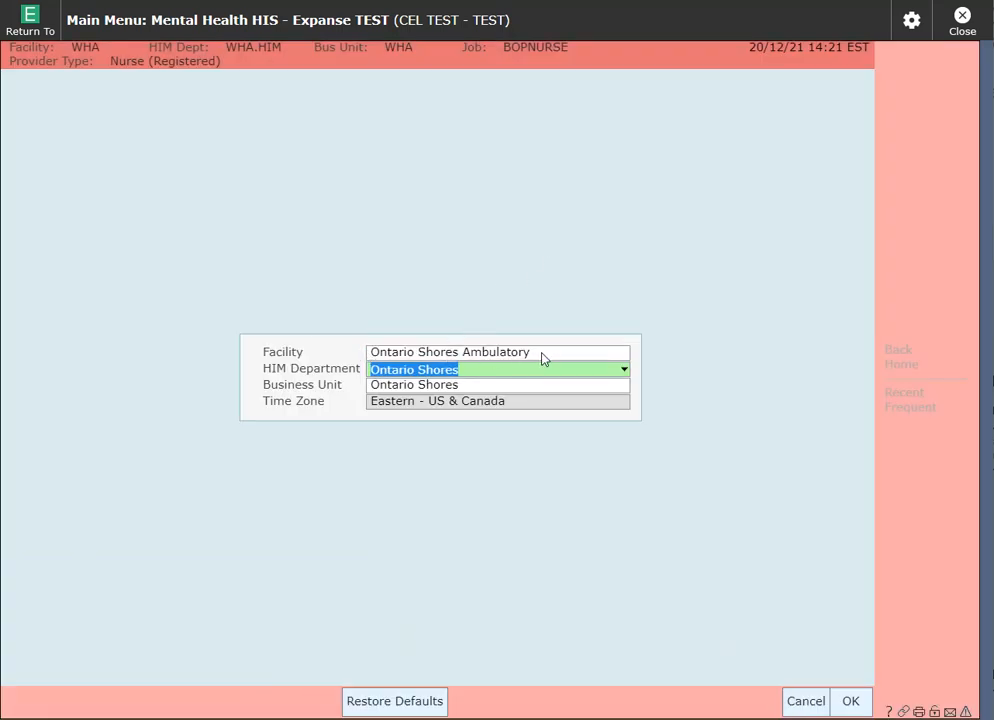
{"action": "left_click", "coordinate": [850, 702]}
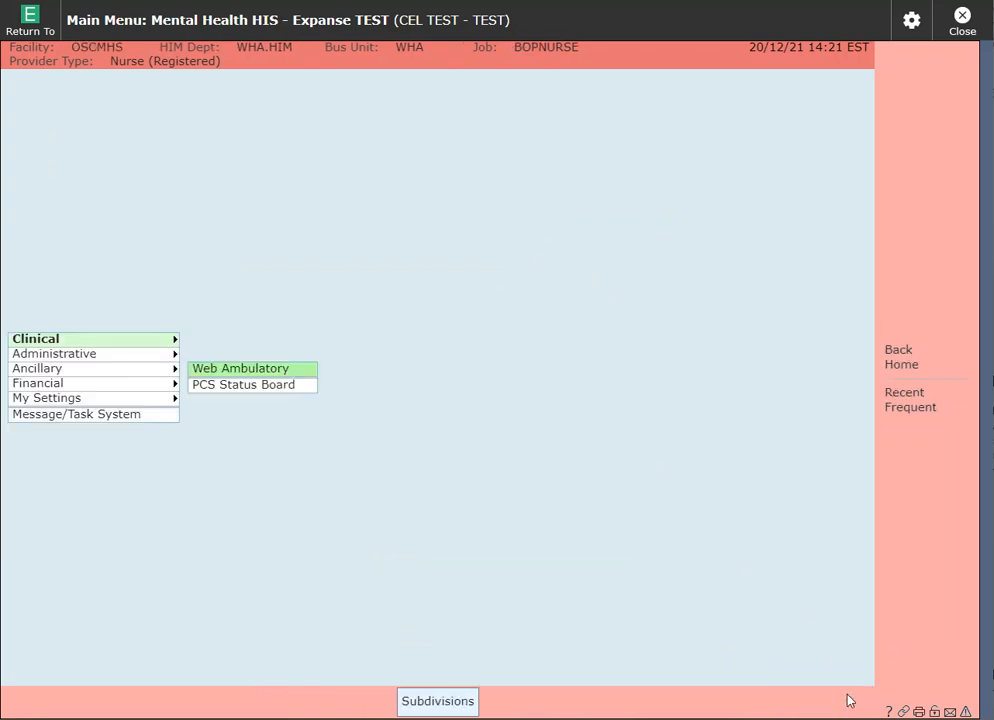
{"action": "left_click", "coordinate": [284, 370]}
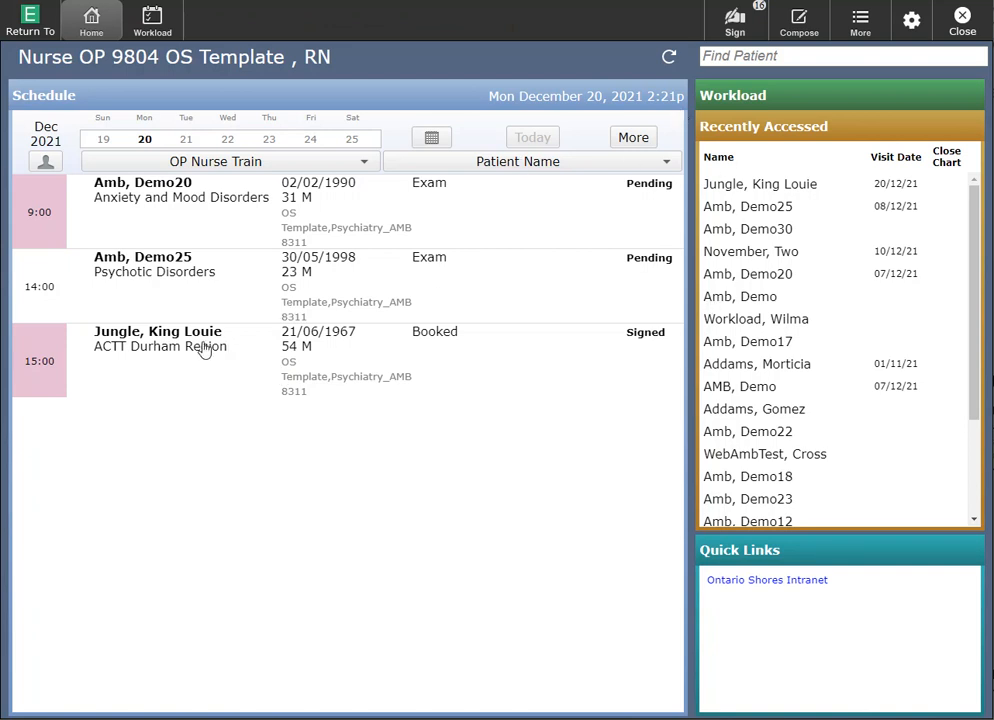
Step: Open the 15:00 patient's chart and go to Orders, raising the missing height, weight and allergies warning
{"action": "left_click", "coordinate": [54, 380]}
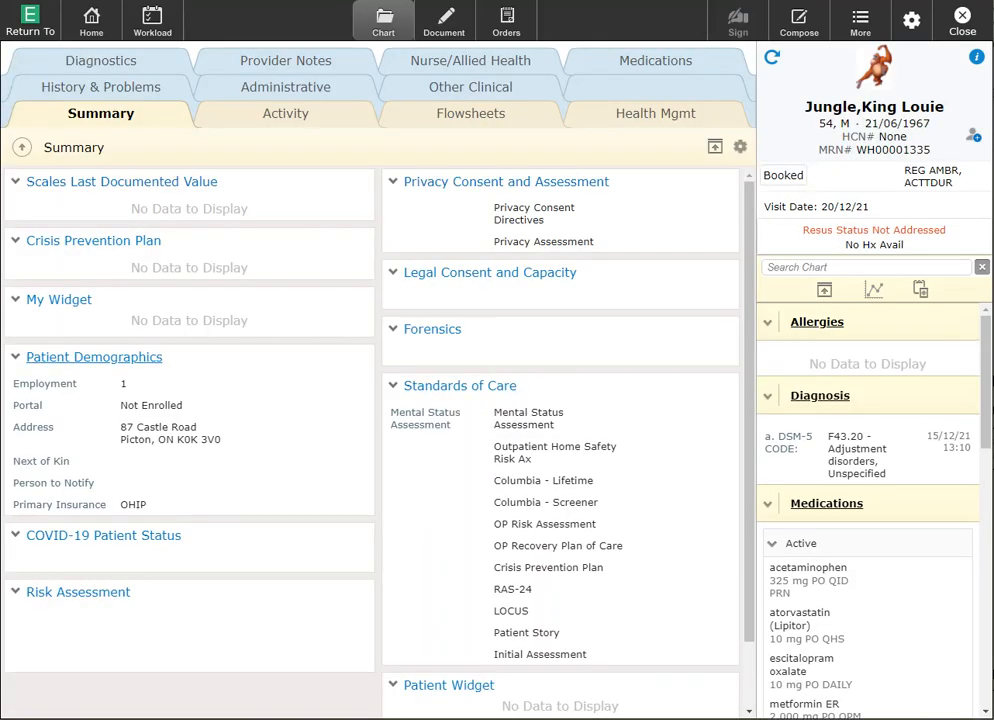
{"action": "left_click_drag", "start_coordinate": [987, 340], "coordinate": [987, 453]}
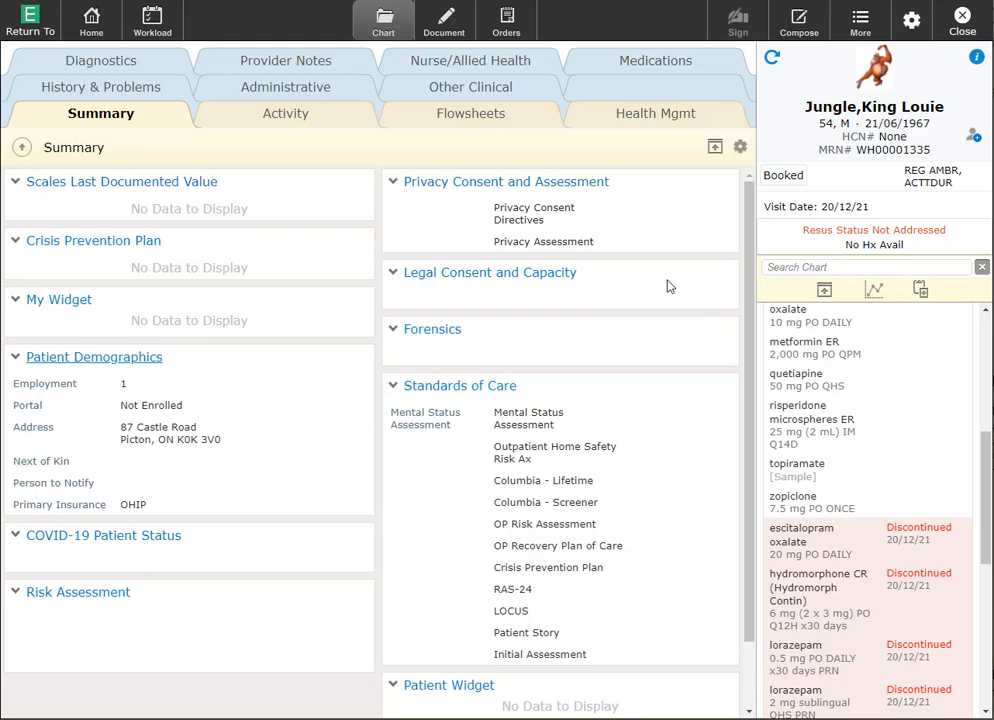
{"action": "left_click", "coordinate": [518, 30]}
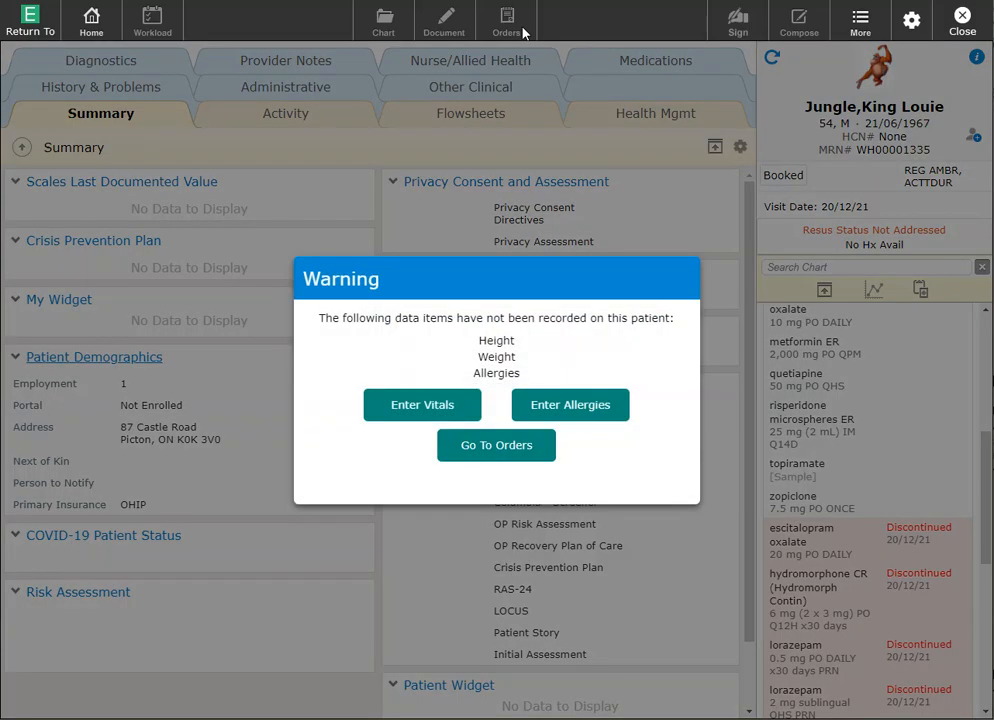
Step: Continue past the warning to Orders and expand the risperidone microspheres 25 mg IM order details
{"action": "left_click", "coordinate": [498, 446]}
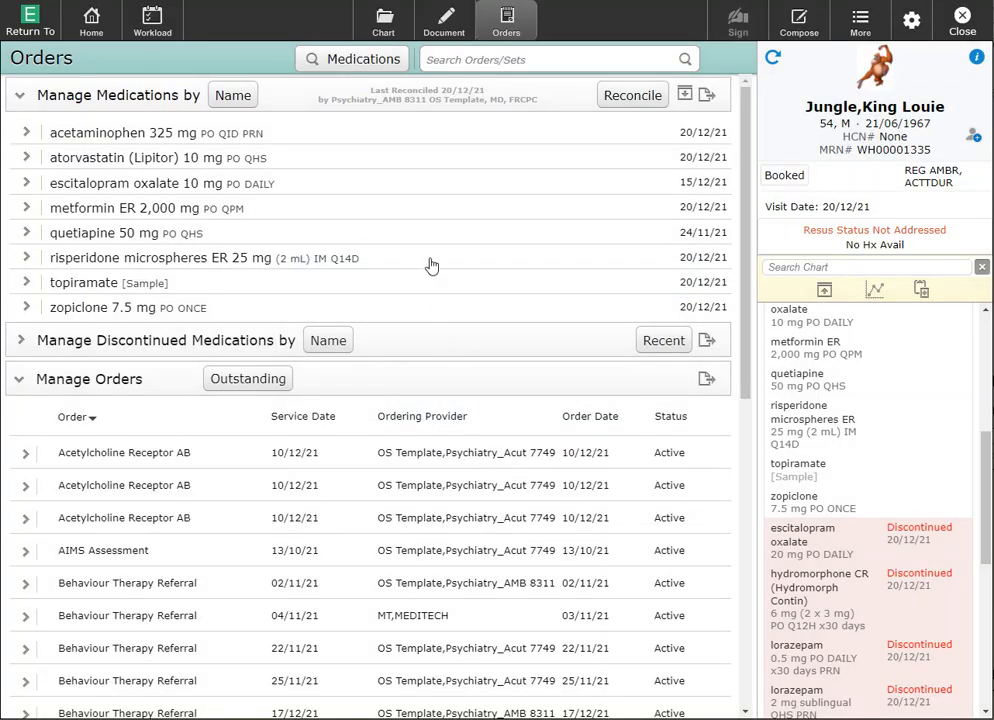
{"action": "left_click", "coordinate": [25, 260]}
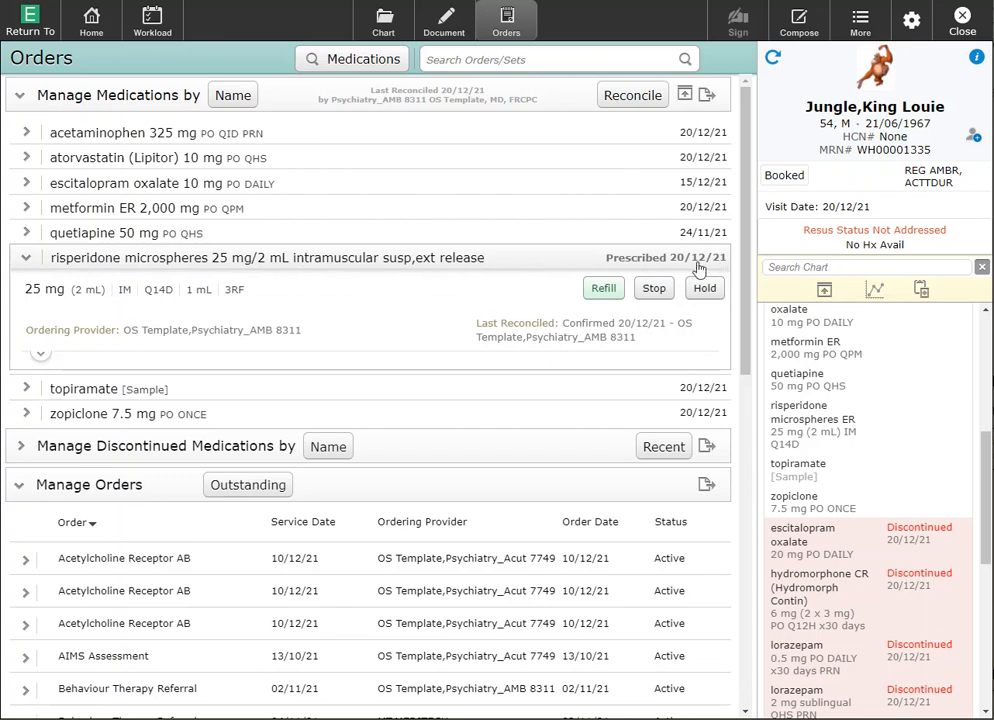
Step: Create a new OP Medication Activity Record document from the Document menu
{"action": "left_click", "coordinate": [445, 30]}
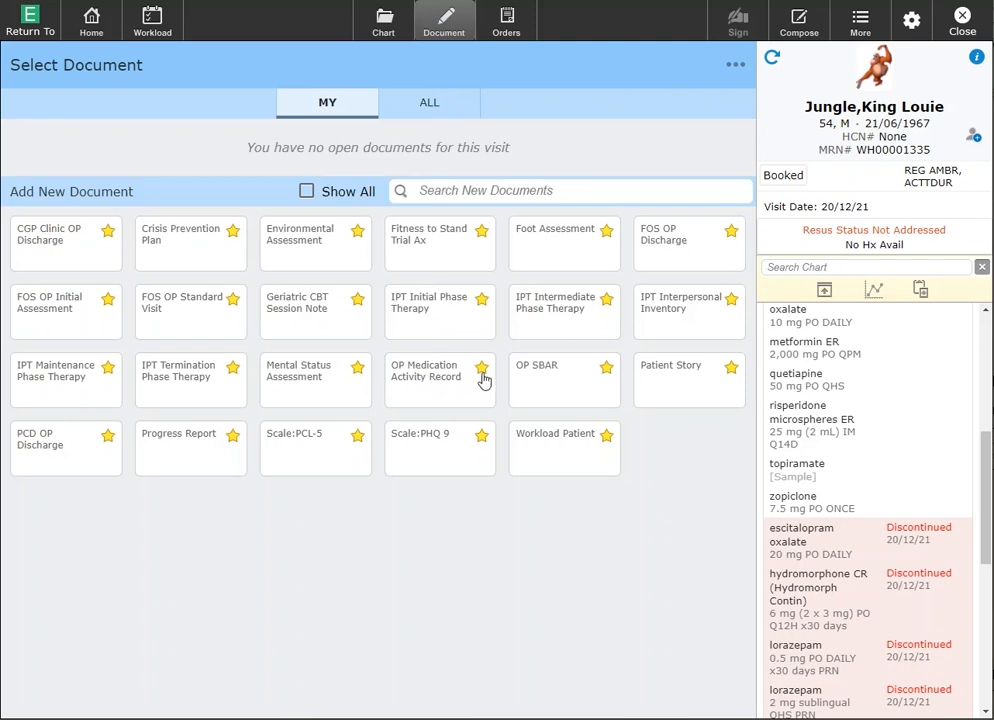
{"action": "left_click", "coordinate": [409, 385]}
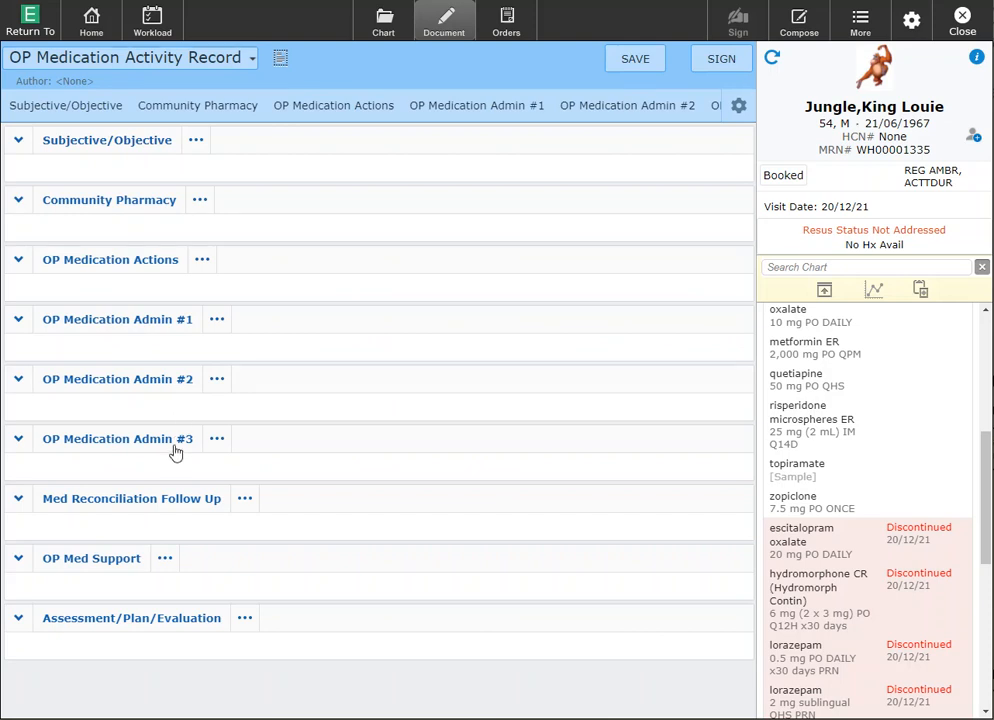
Step: In OP Medication Admin #1, enter Risperidone, dose 25 mg and today's delivery date
{"action": "left_click", "coordinate": [104, 322]}
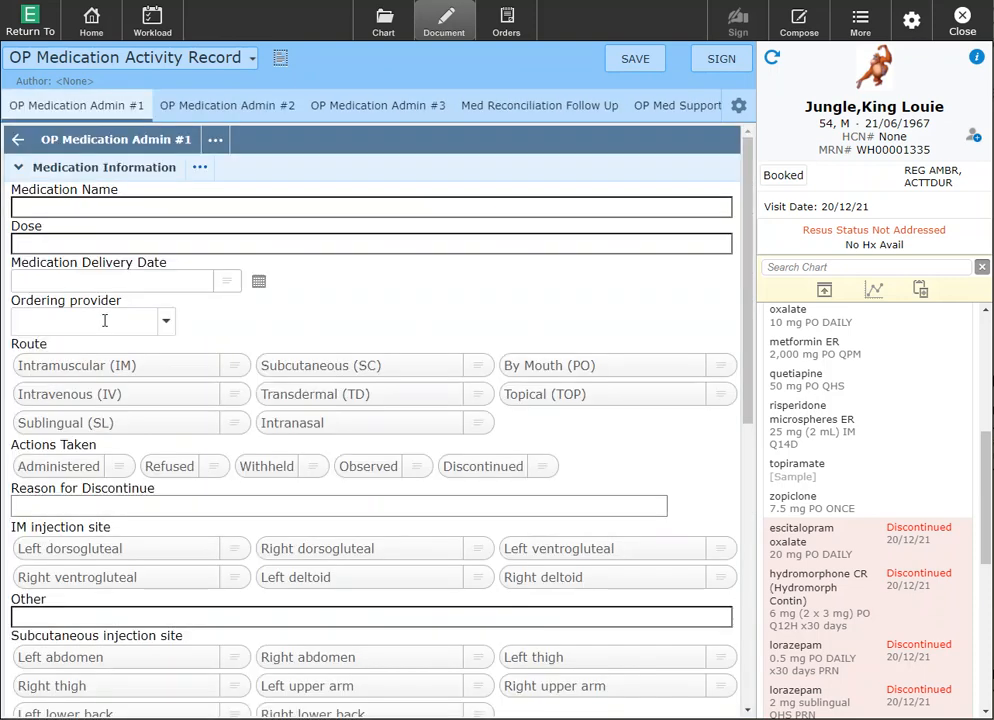
{"action": "left_click", "coordinate": [112, 209]}
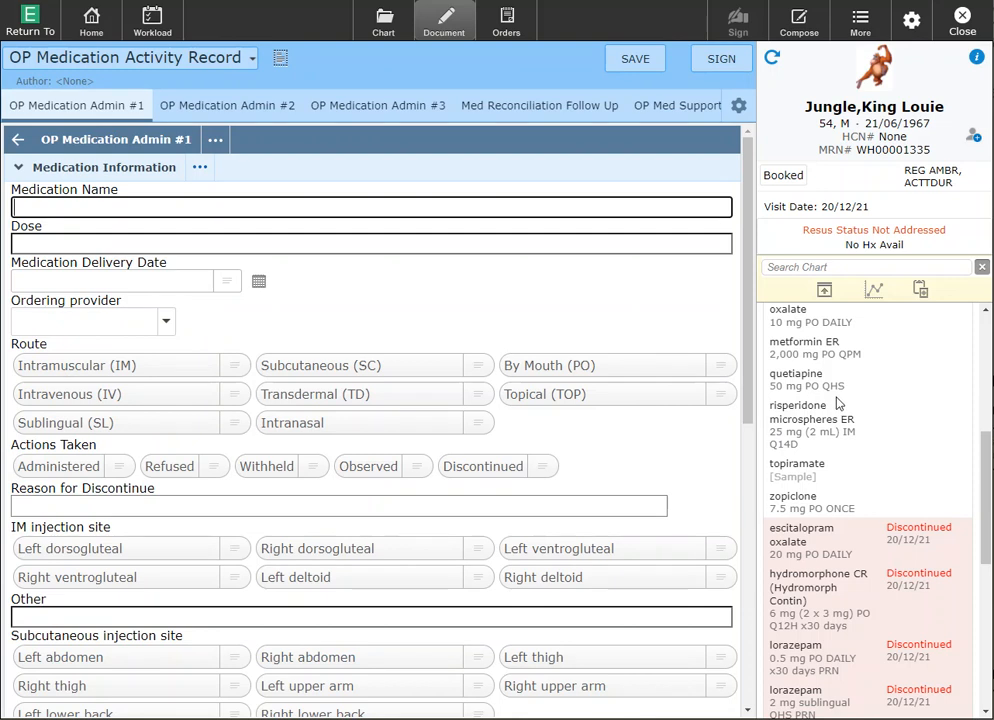
{"action": "type", "text": "Risperidone"}
{"action": "left_click", "coordinate": [429, 248]}
{"action": "type", "text": "25 mg"}
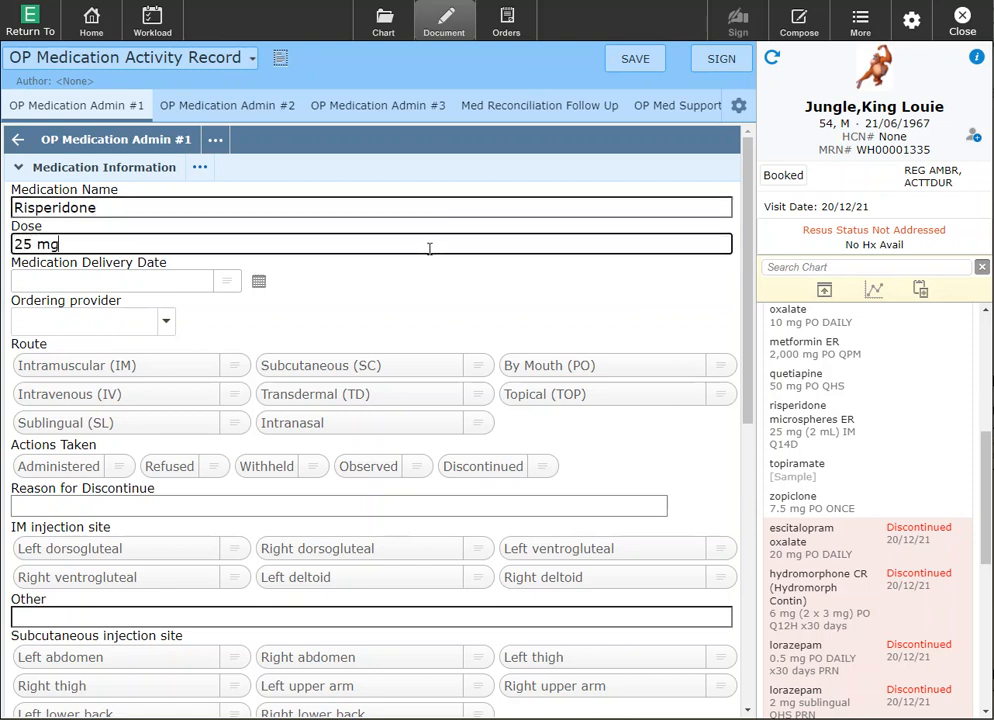
{"action": "left_click", "coordinate": [204, 281]}
{"action": "type", "text": "t"}
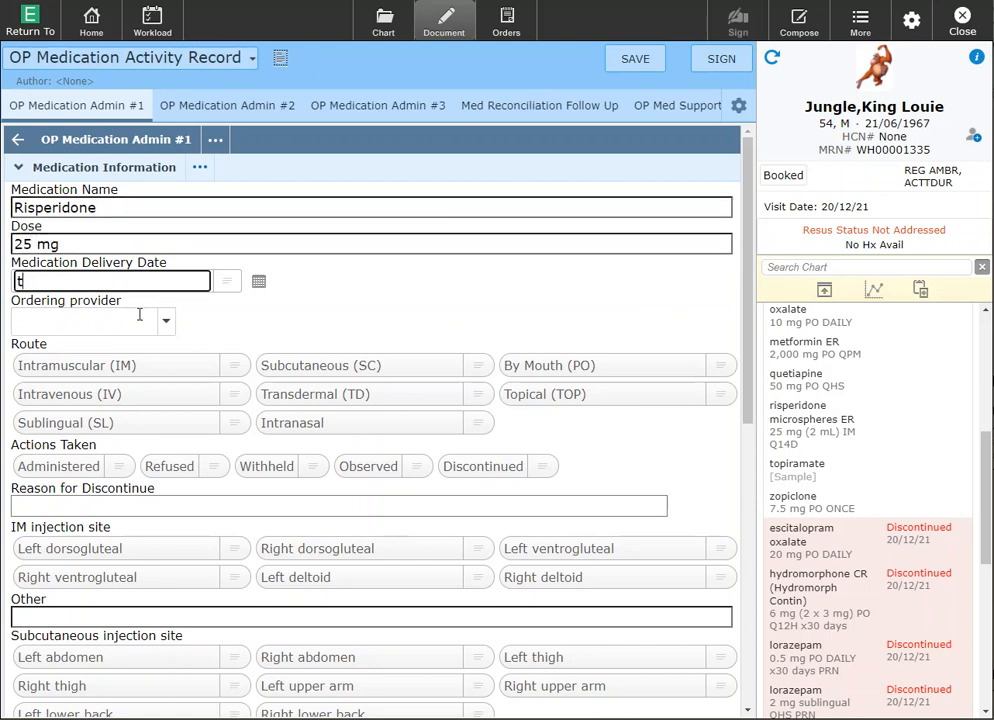
Step: Pick the psychiatry ordering provider, set route Intramuscular (IM) and mark it Administered
{"action": "left_click", "coordinate": [139, 316]}
{"action": "type", "text": "os.psy"}
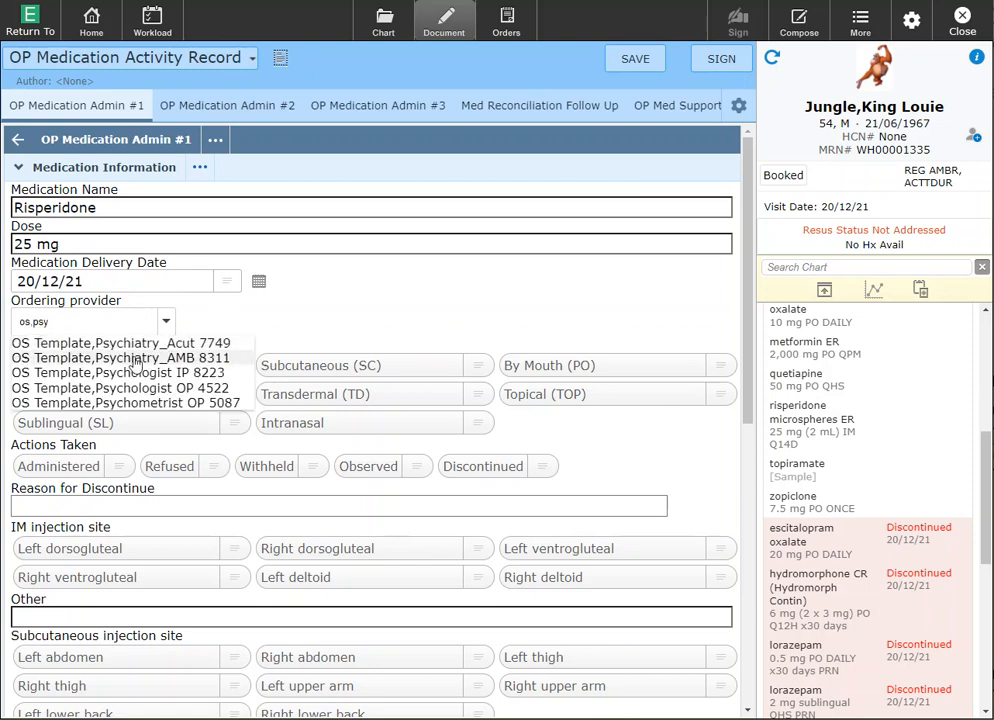
{"action": "left_click", "coordinate": [136, 362]}
{"action": "left_click", "coordinate": [134, 366]}
{"action": "left_click", "coordinate": [78, 472]}
{"action": "scroll", "coordinate": [80, 474], "scroll_direction": "down", "scroll_amount": 3}
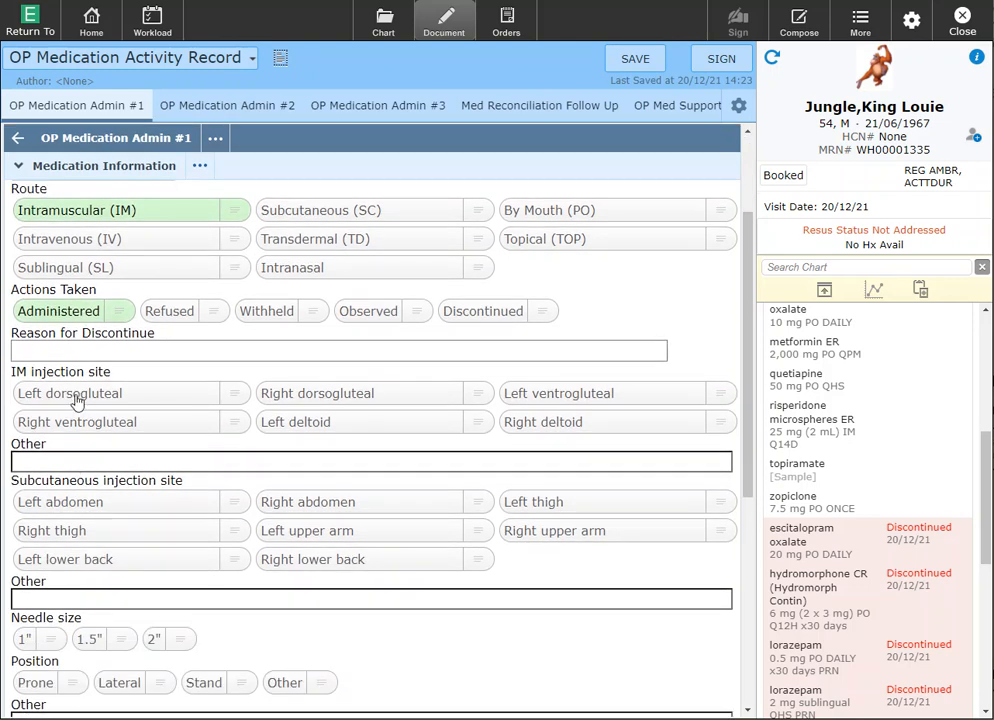
Step: Record the injection site as left deltoid and the needle size as 1 inch
{"action": "left_click", "coordinate": [293, 427]}
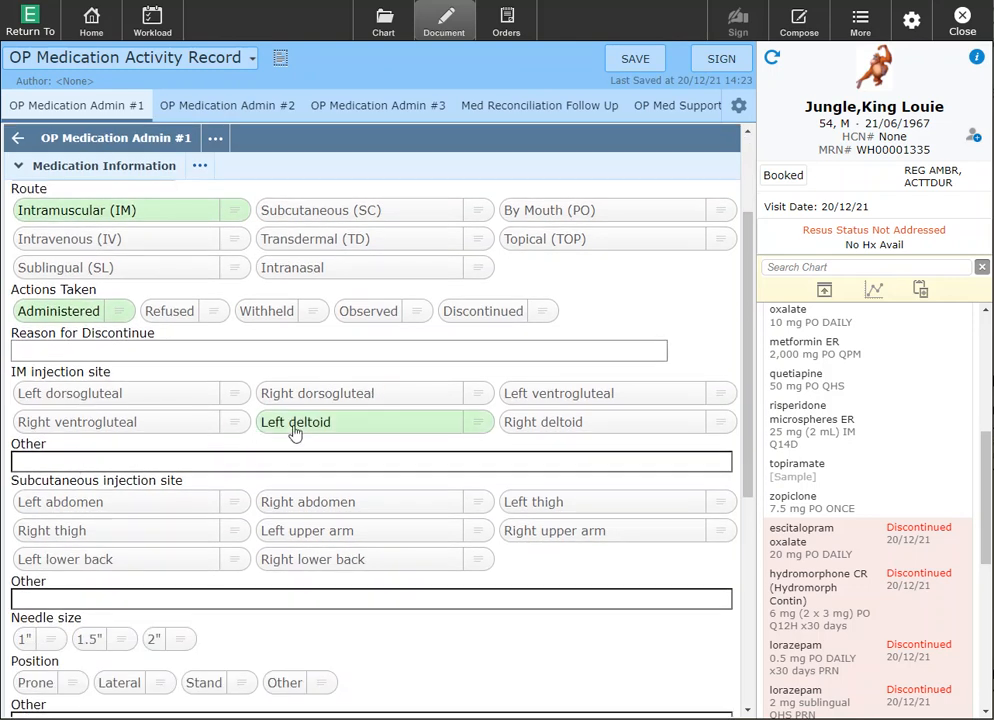
{"action": "scroll", "coordinate": [293, 432], "scroll_direction": "down", "scroll_amount": 3}
{"action": "scroll", "coordinate": [285, 437], "scroll_direction": "down", "scroll_amount": 1}
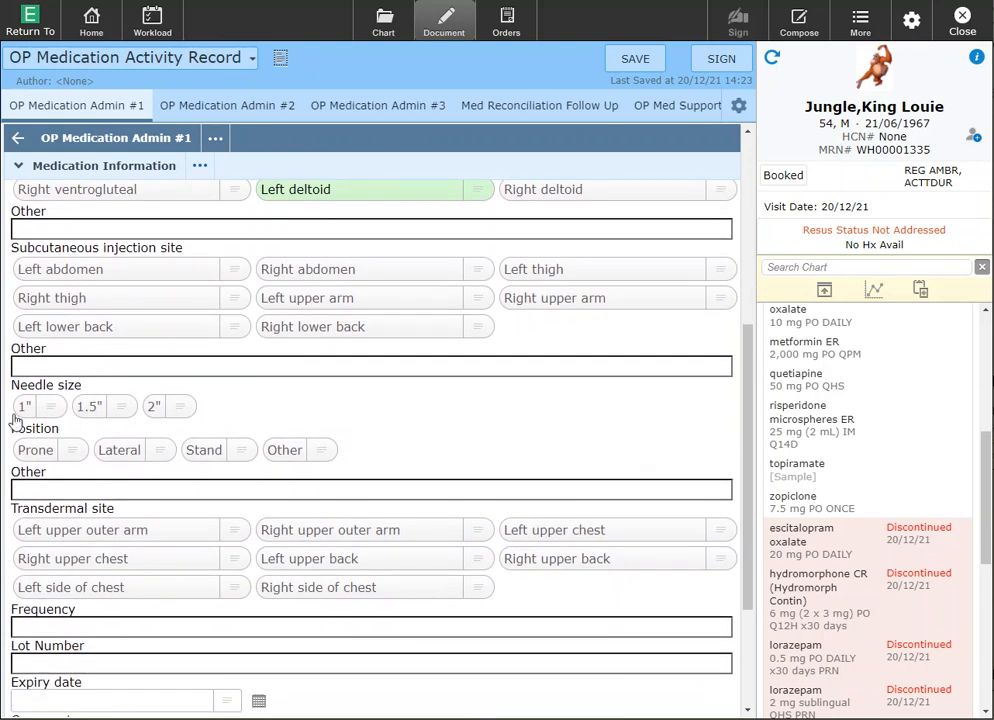
{"action": "left_click", "coordinate": [30, 412]}
{"action": "scroll", "coordinate": [110, 465], "scroll_direction": "down", "scroll_amount": 3}
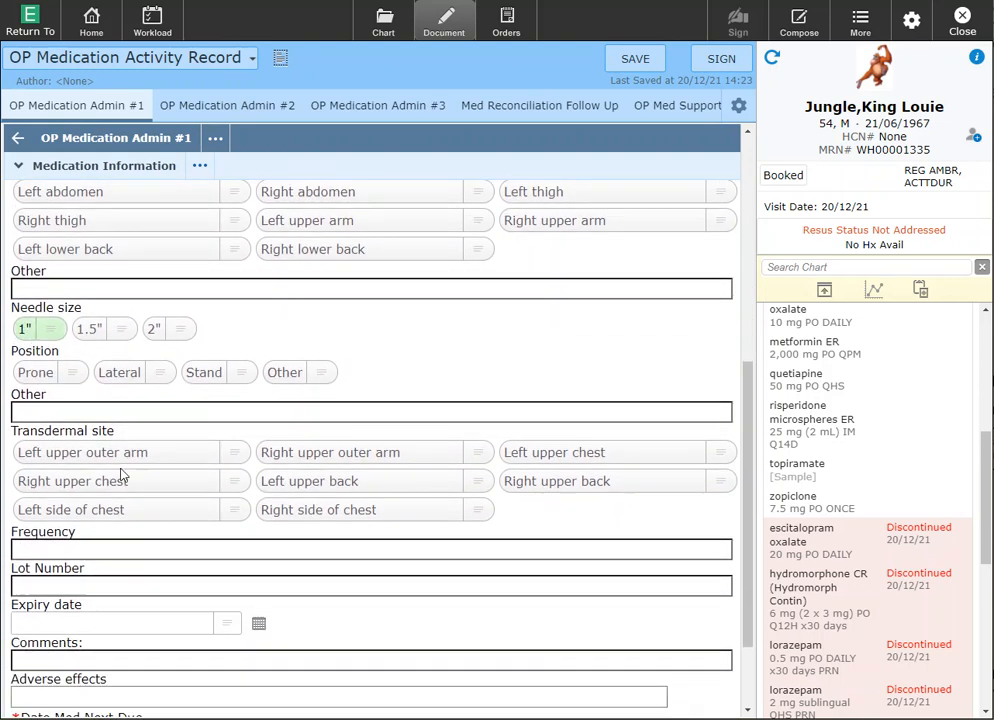
Step: Enter dosing frequency Q14D and lot number 123456
{"action": "left_click", "coordinate": [120, 474]}
{"action": "type", "text": "Q14D"}
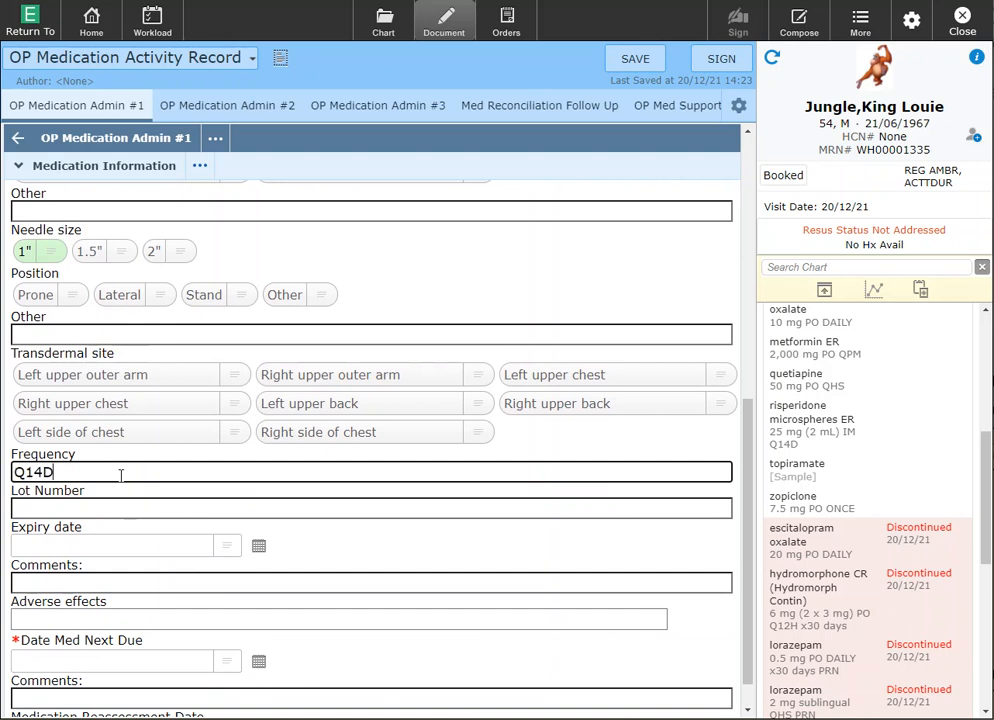
{"action": "scroll", "coordinate": [121, 475], "scroll_direction": "up", "scroll_amount": 1}
{"action": "scroll", "coordinate": [114, 553], "scroll_direction": "down", "scroll_amount": 2}
{"action": "left_click", "coordinate": [117, 473]}
{"action": "type", "text": "123456"}
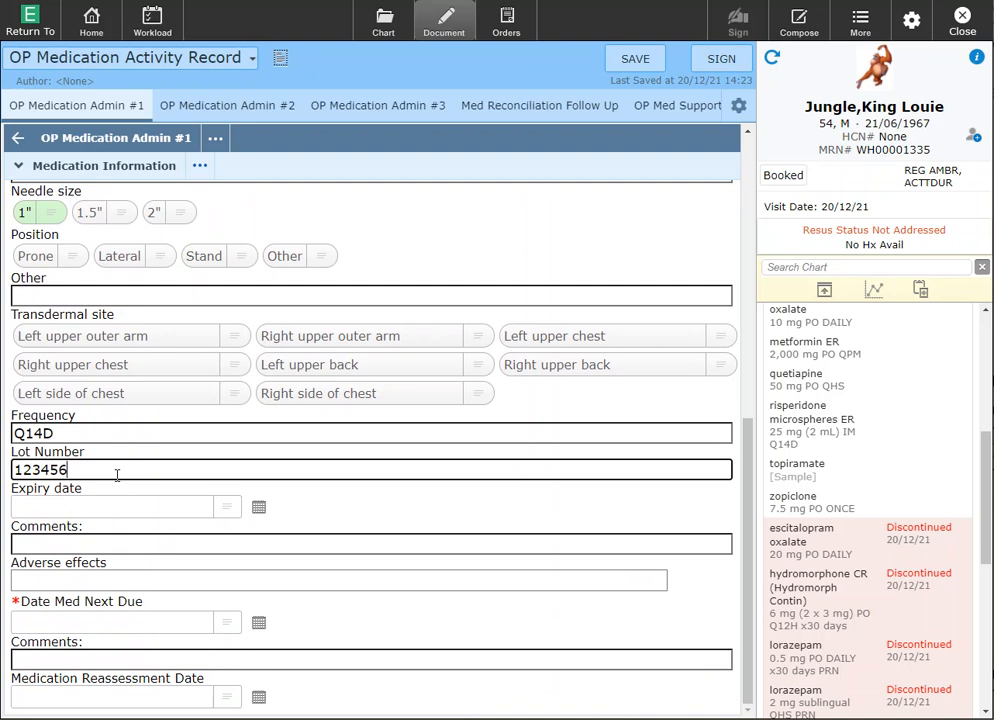
Step: Set expiry date to t+90 (20/03/22) and next due date to t+14 (03/01/22)
{"action": "left_click", "coordinate": [118, 505]}
{"action": "type", "text": "t+90"}
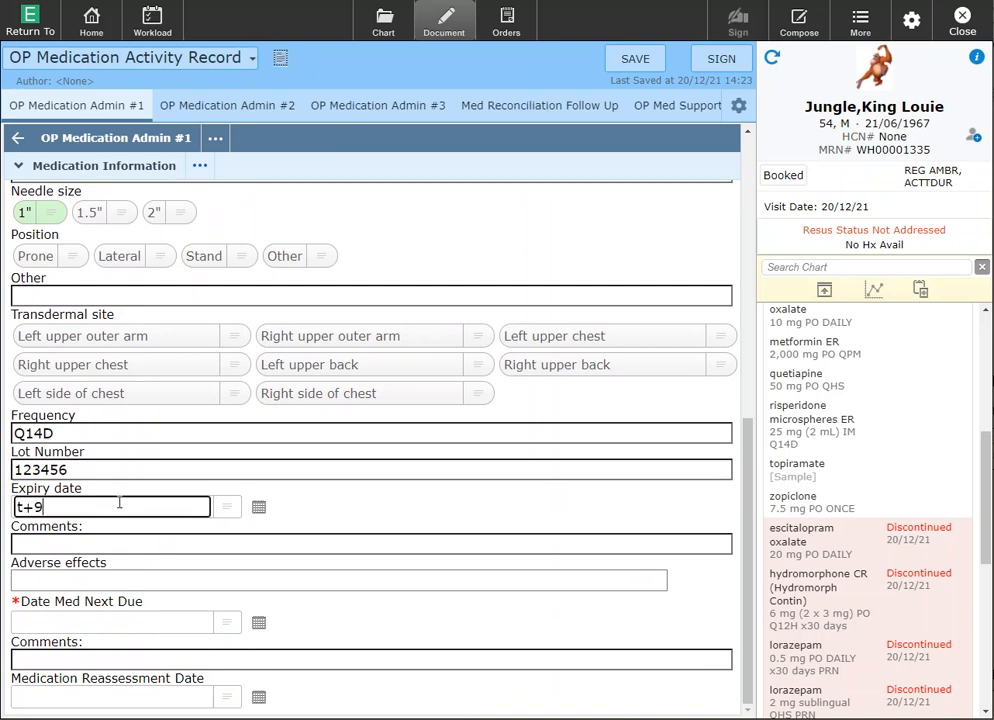
{"action": "key", "text": "Tab"}
{"action": "left_click", "coordinate": [108, 621]}
{"action": "type", "text": "t+14"}
{"action": "key", "text": "Tab"}
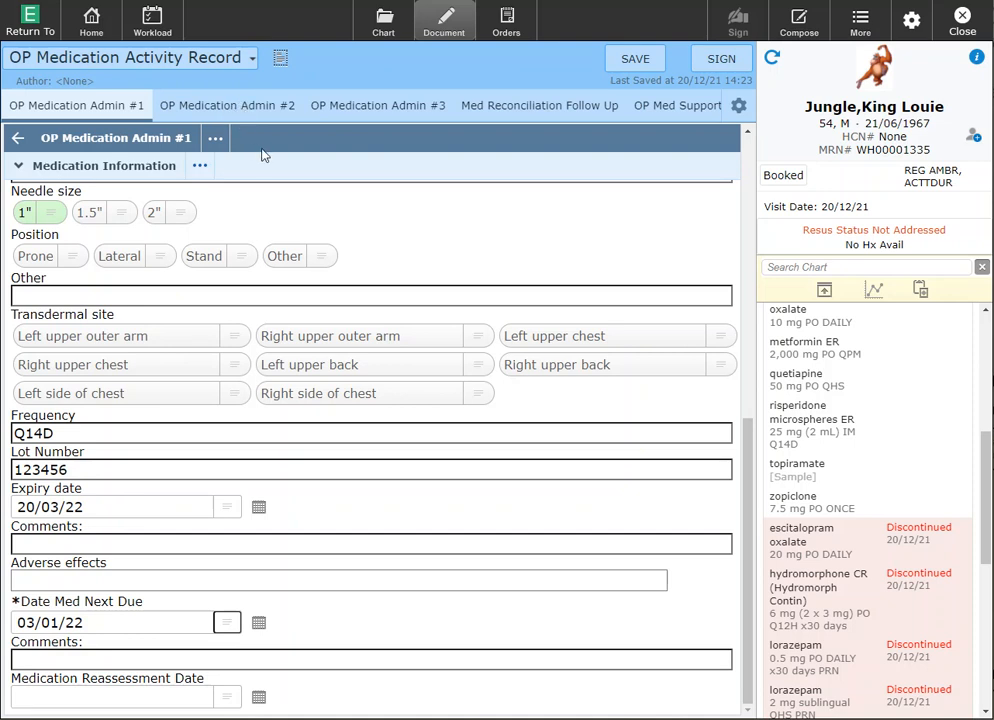
Step: Sign the medication record with your PIN and review the signed risperidone administration details
{"action": "left_click", "coordinate": [720, 60]}
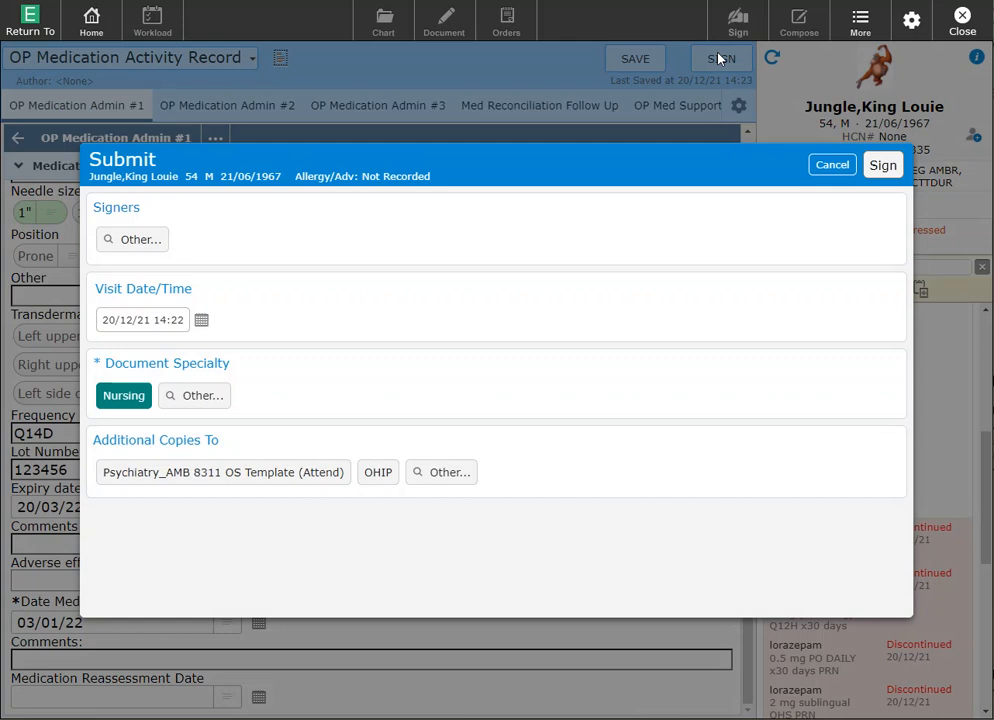
{"action": "left_click", "coordinate": [884, 167]}
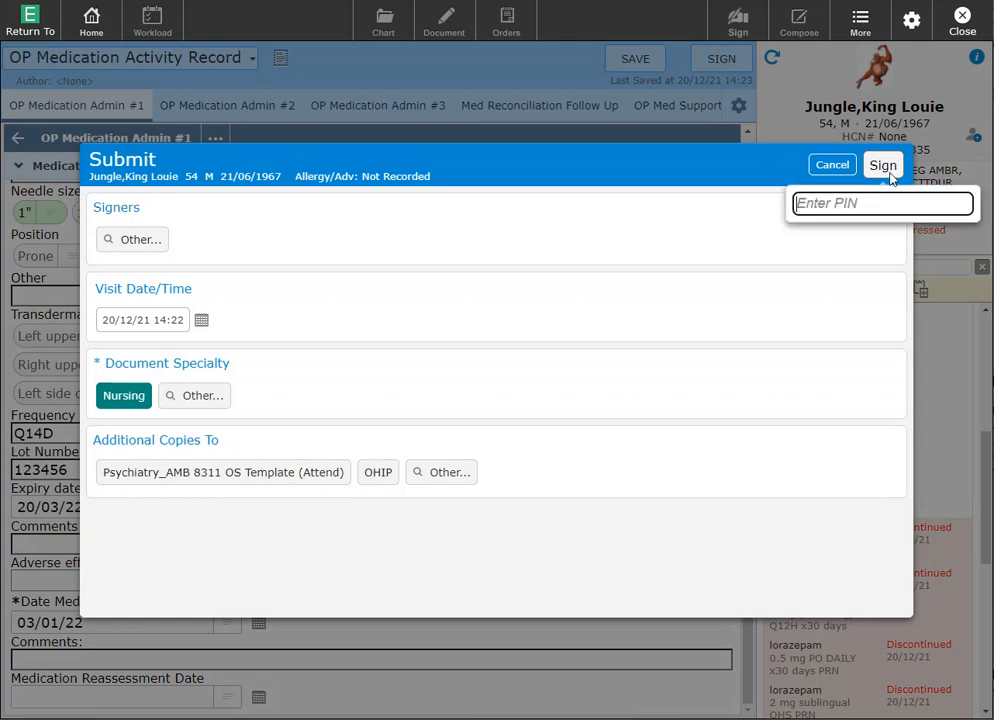
{"action": "type", "text": "••••"}
{"action": "key", "text": "Return"}
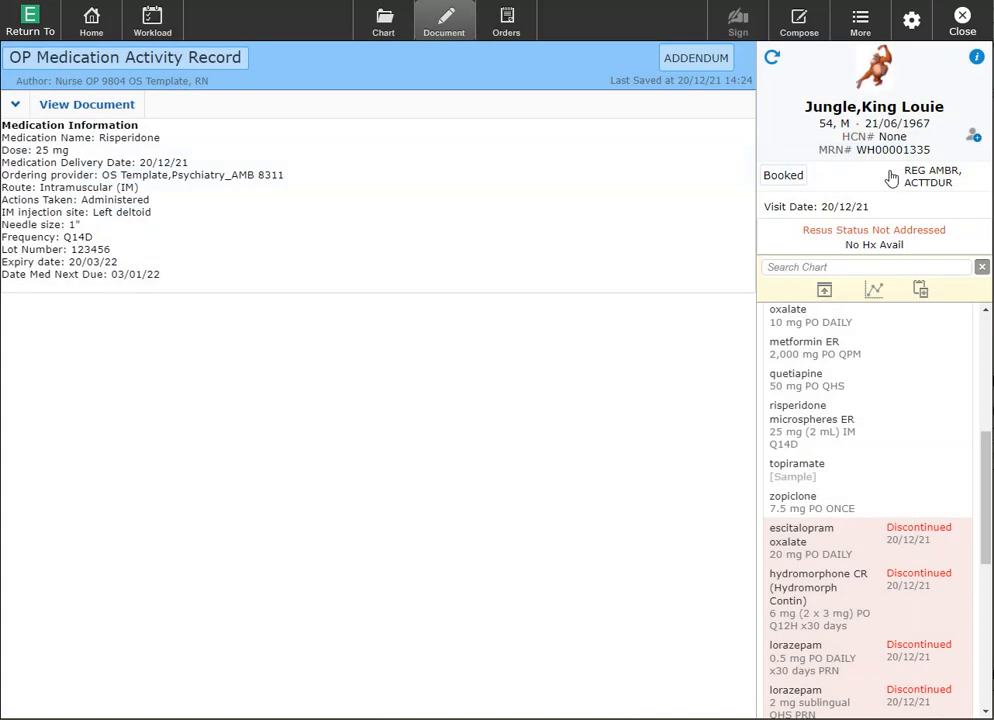
{"action": "left_click_drag", "start_coordinate": [28, 124], "coordinate": [169, 287]}
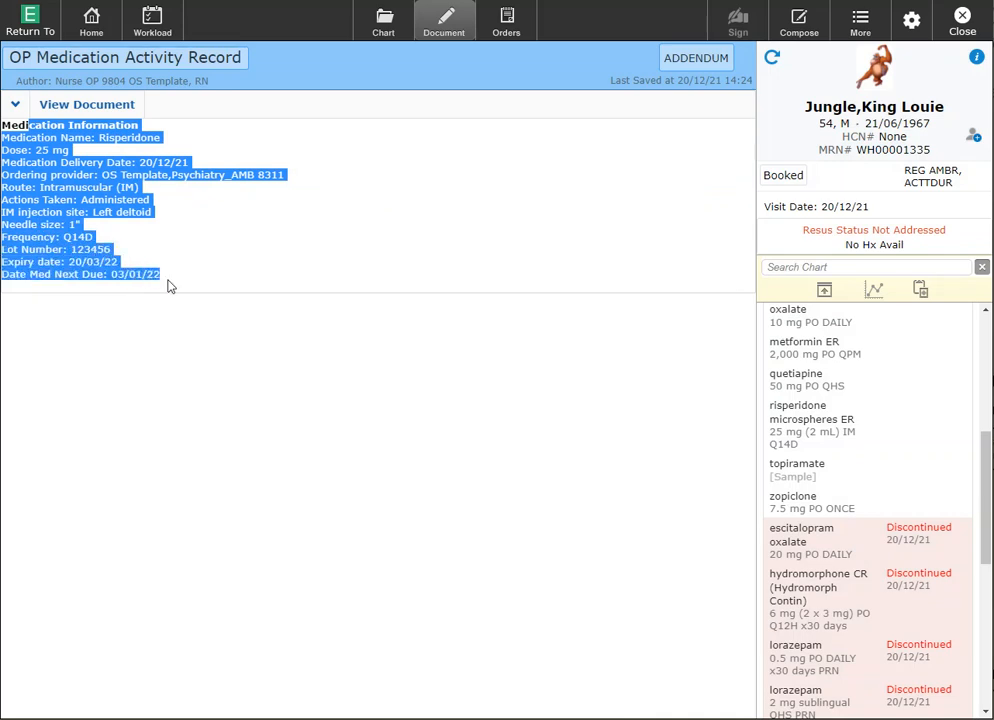
{"action": "left_click", "coordinate": [167, 332]}
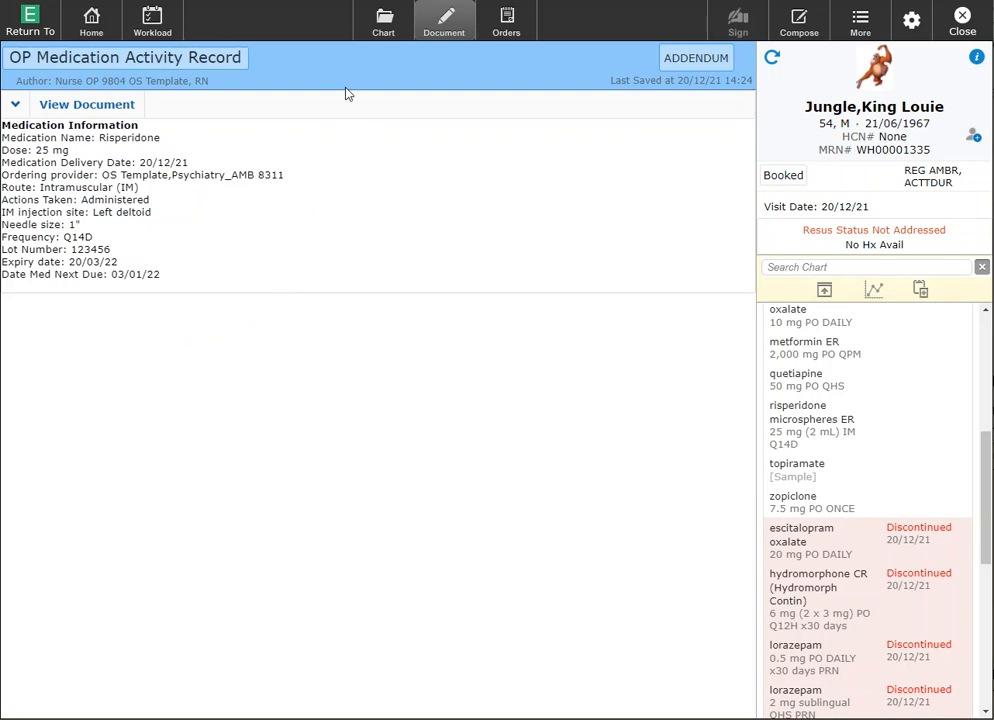
Step: In the chart Summary's widget preferences, add OP Medication Administration via 'med' search, move it to top and save
{"action": "left_click", "coordinate": [388, 20]}
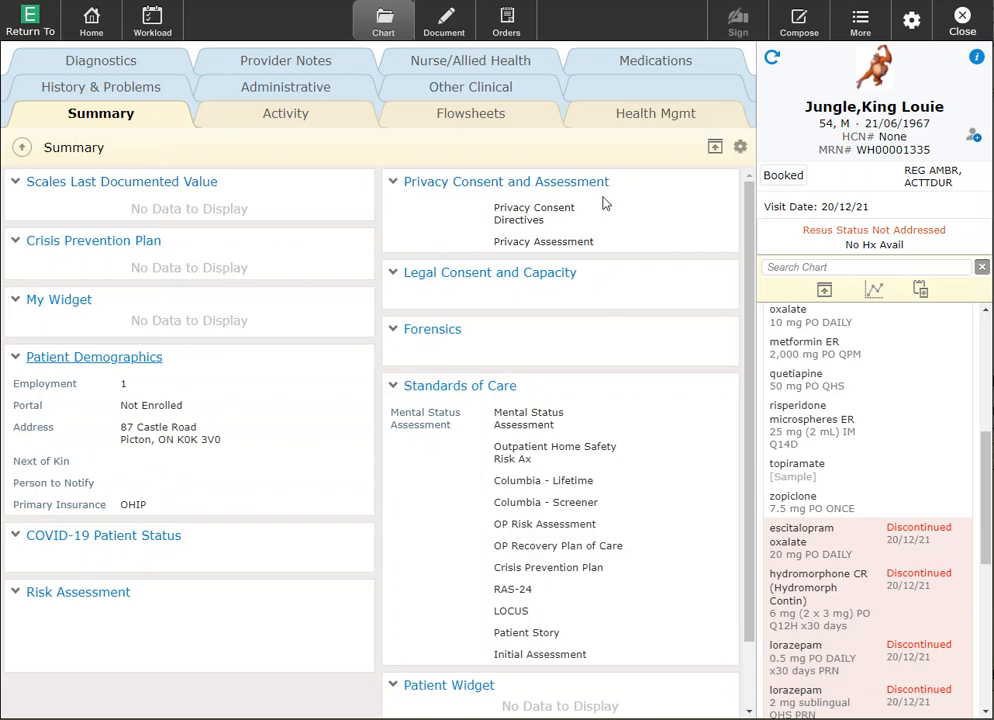
{"action": "left_click", "coordinate": [741, 149]}
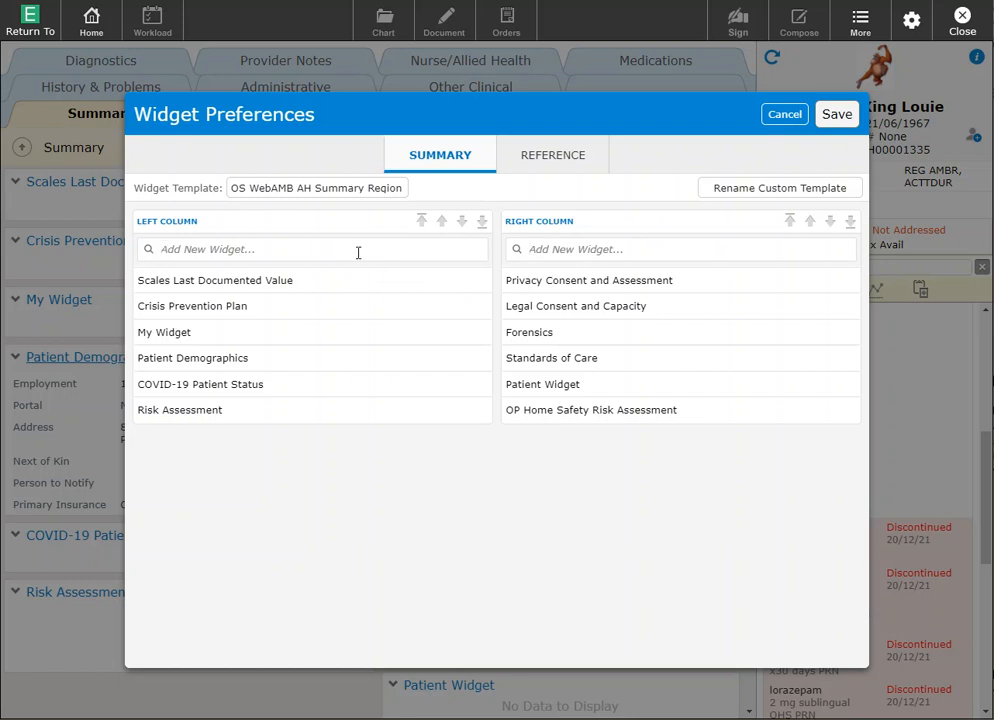
{"action": "type", "text": "med"}
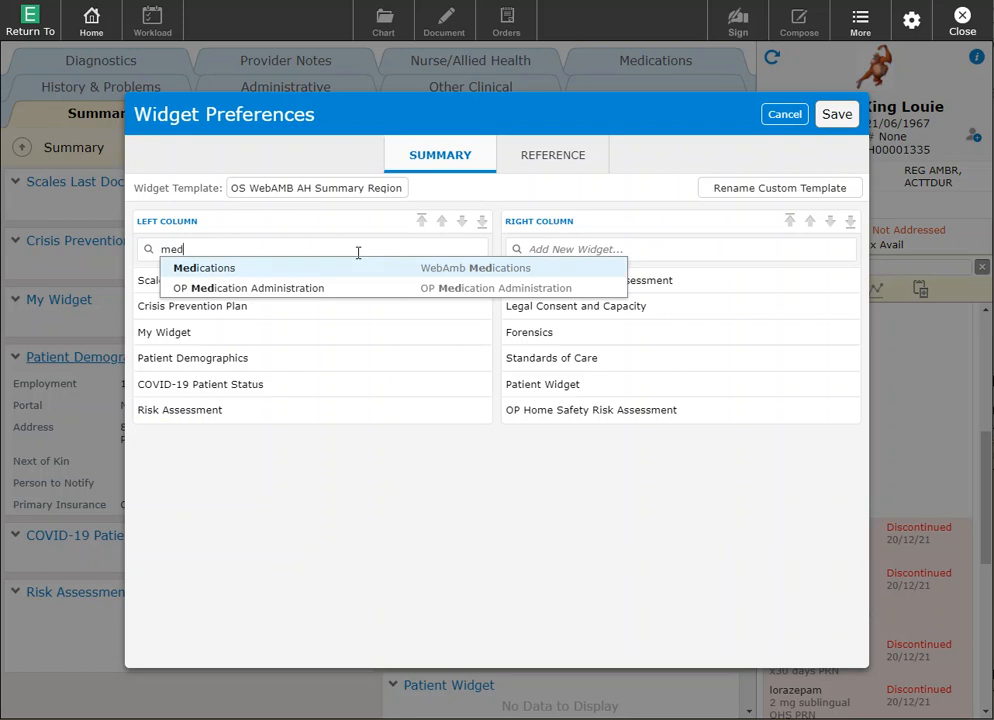
{"action": "left_click", "coordinate": [240, 290]}
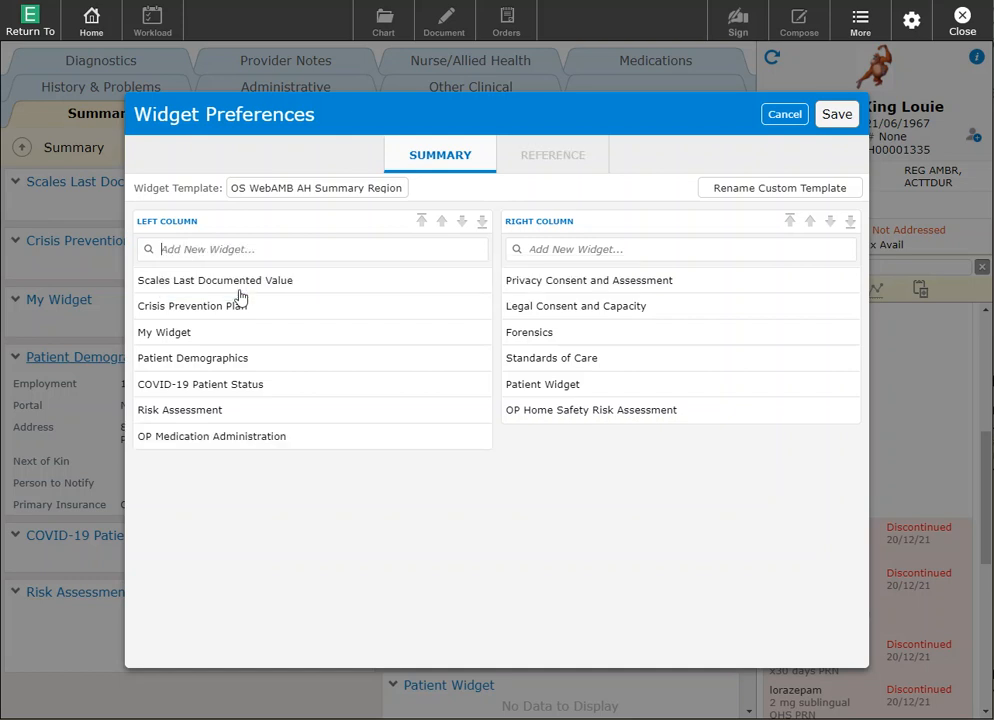
{"action": "left_click", "coordinate": [226, 444]}
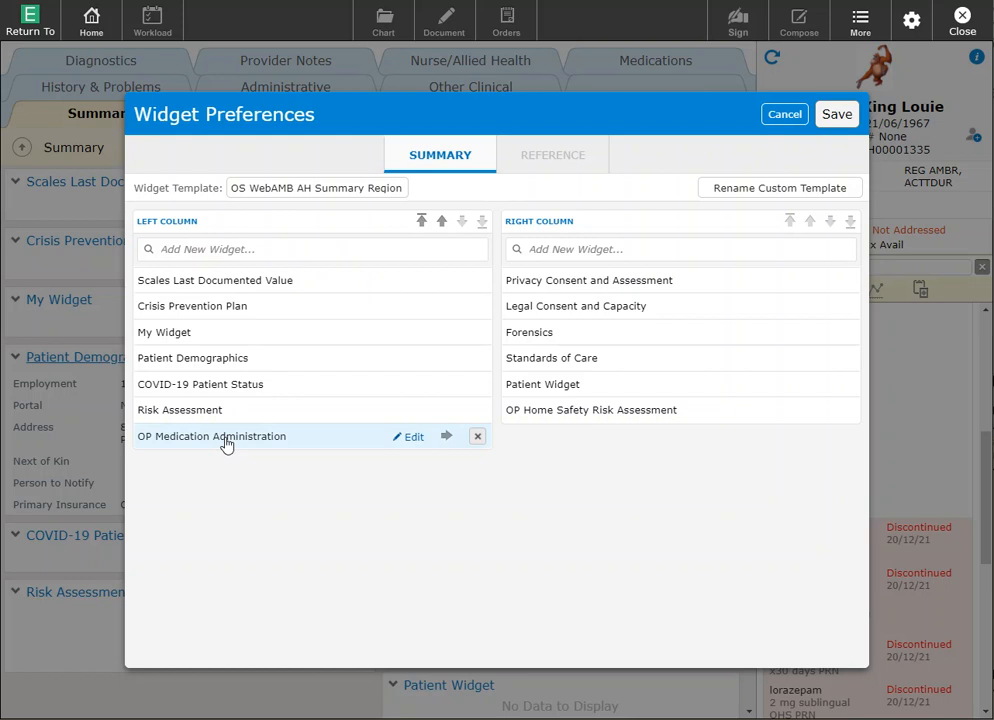
{"action": "left_click", "coordinate": [422, 221]}
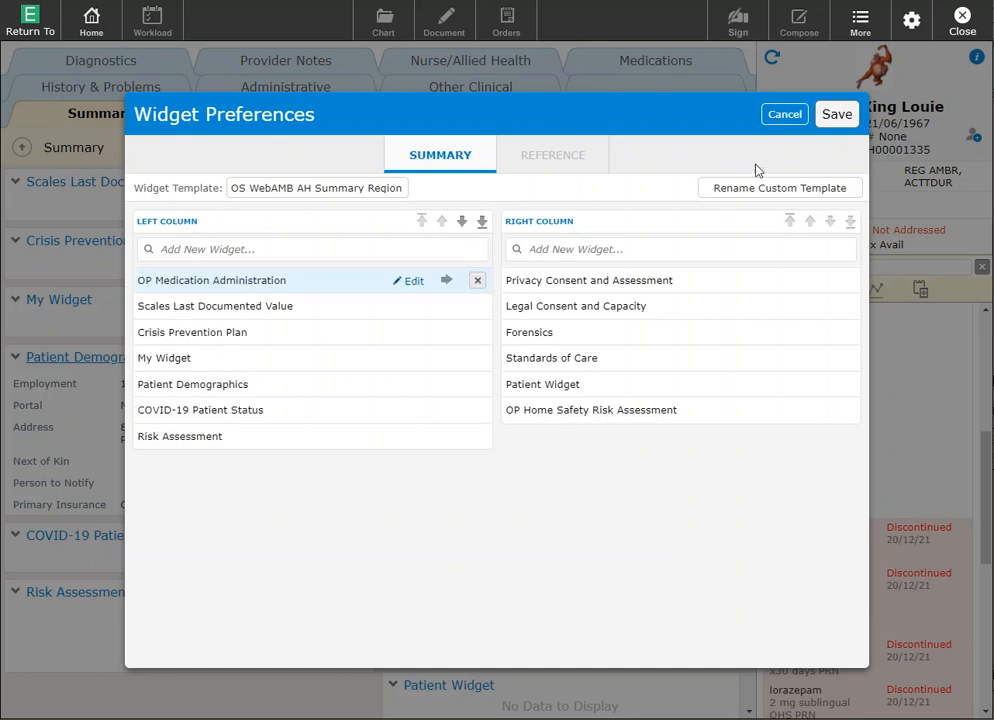
{"action": "left_click", "coordinate": [834, 116]}
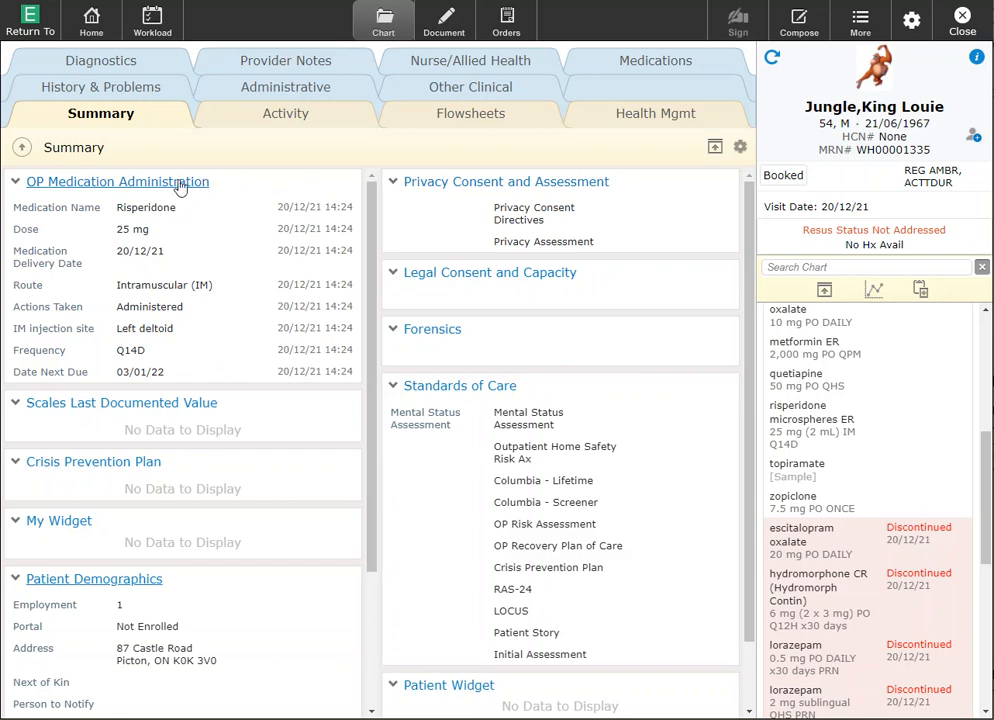
{"action": "left_click", "coordinate": [88, 190]}
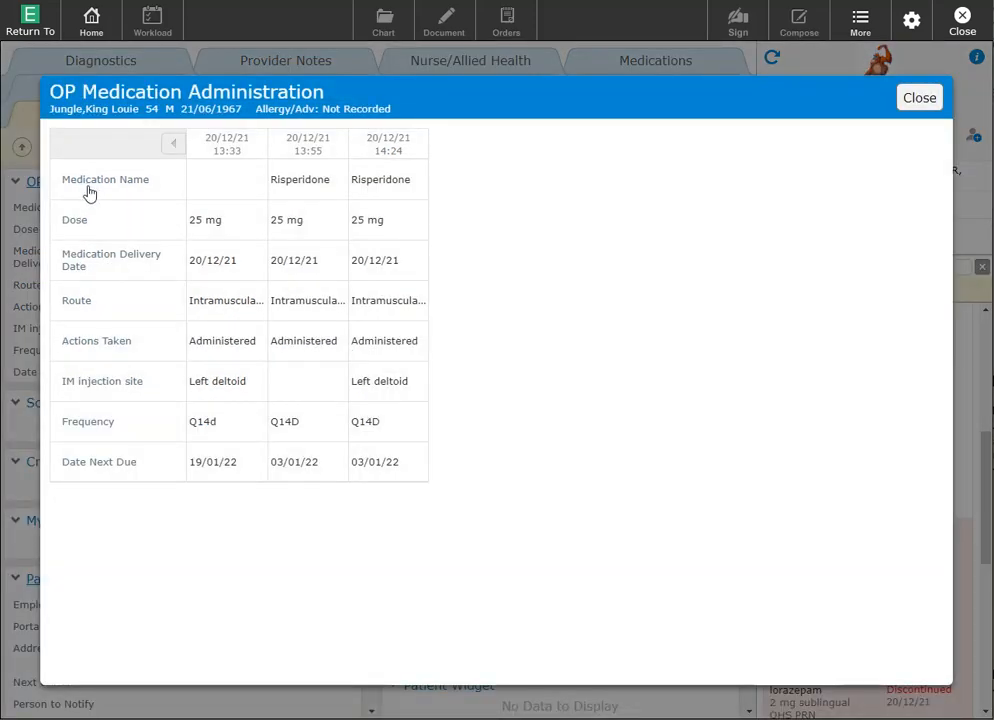
{"action": "left_click", "coordinate": [371, 192]}
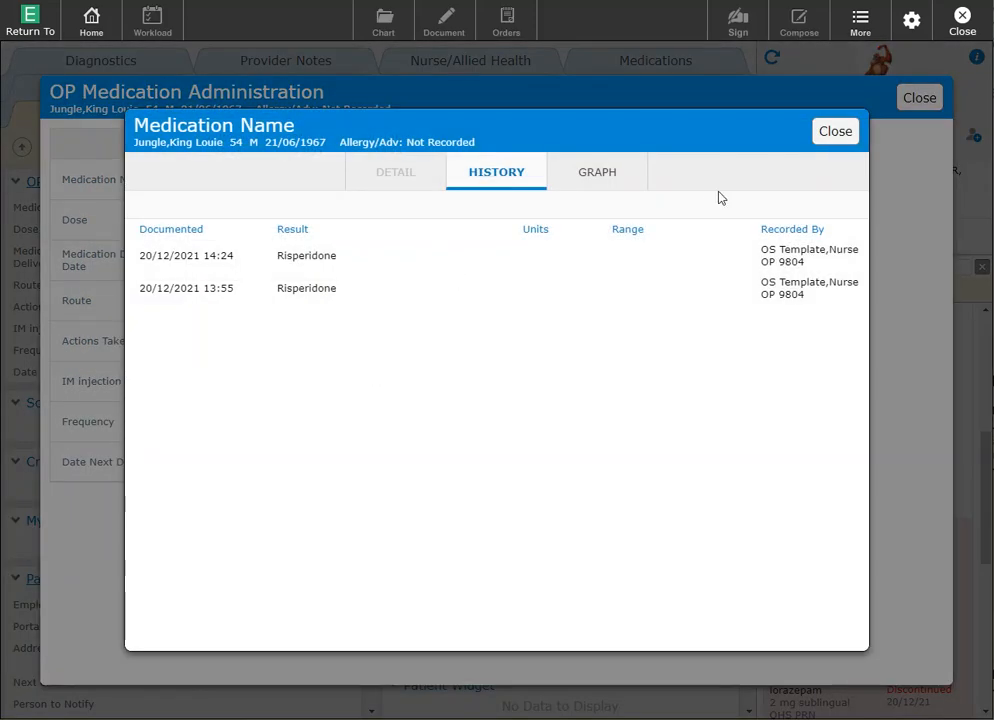
{"action": "left_click", "coordinate": [835, 131]}
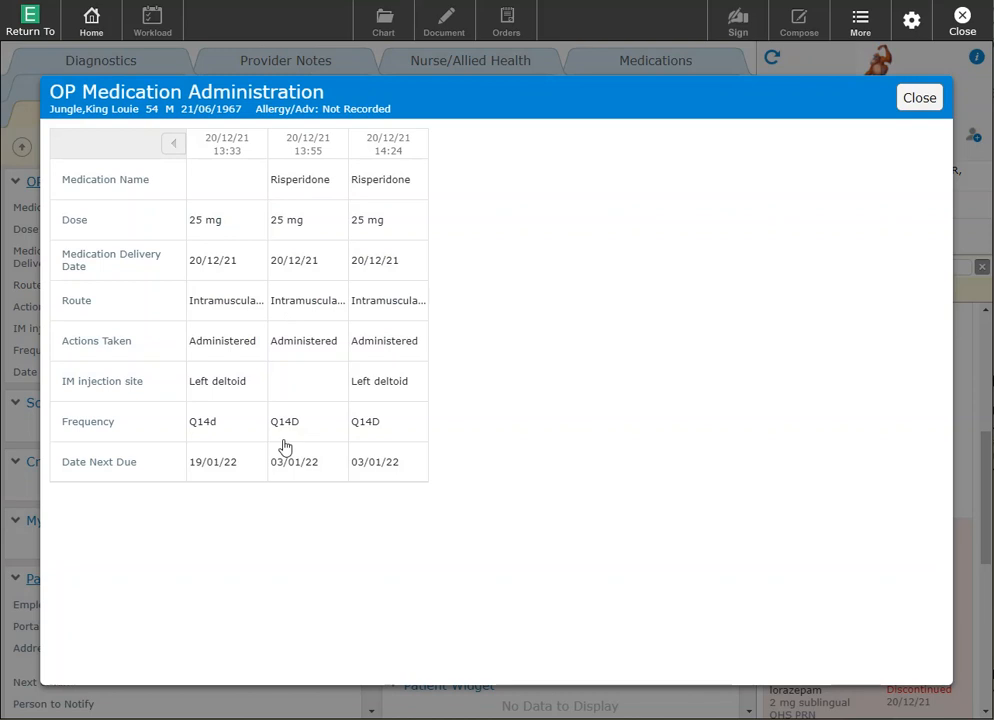
{"action": "left_click", "coordinate": [919, 100]}
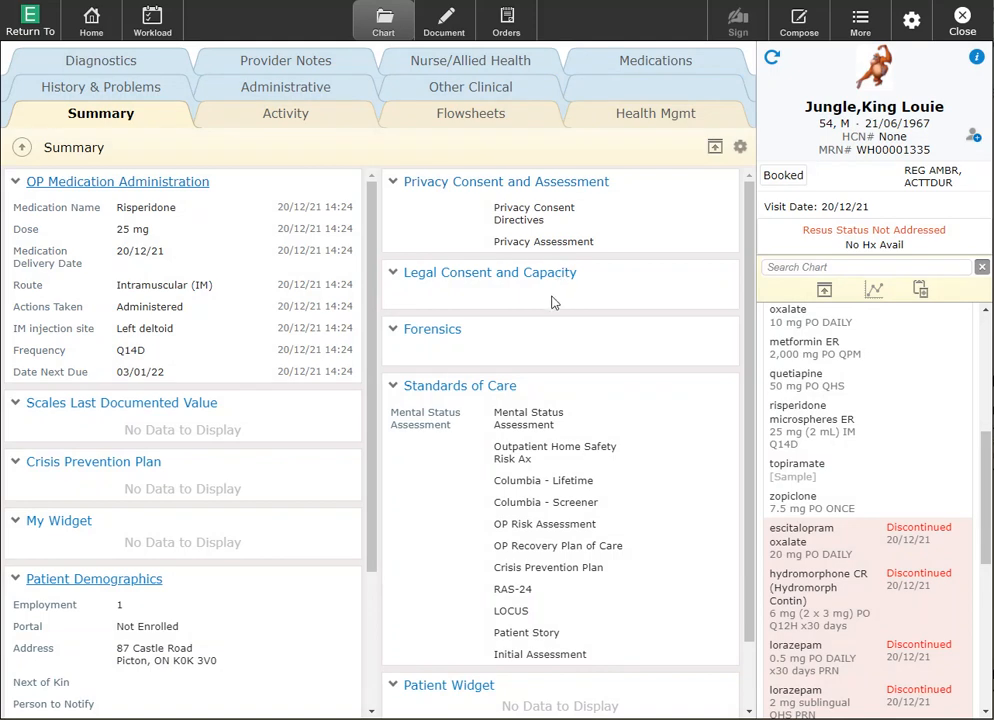
Step: In Nurse/Allied Health, expand Nurse, view the Outpatient Medication Activity Record, then close it
{"action": "left_click", "coordinate": [453, 66]}
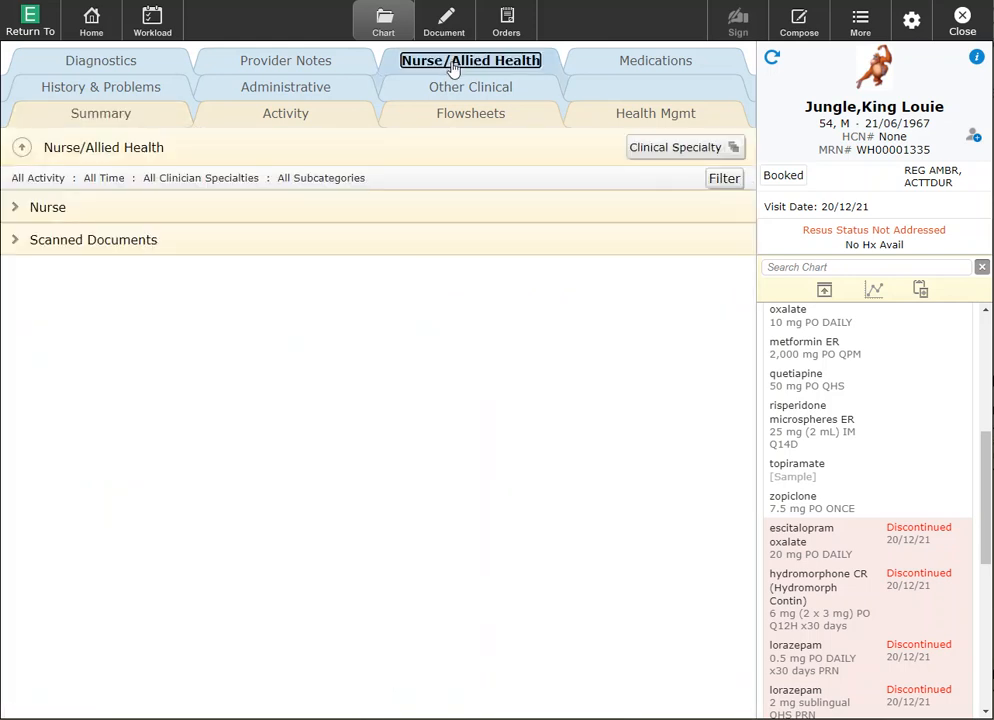
{"action": "left_click", "coordinate": [15, 209]}
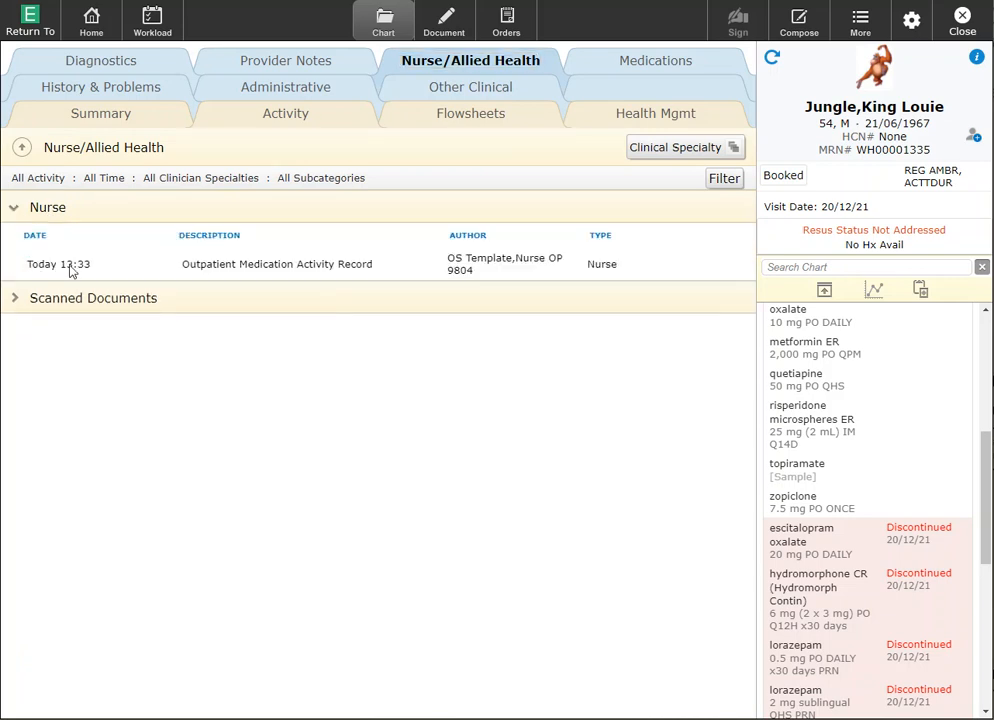
{"action": "left_click", "coordinate": [356, 265]}
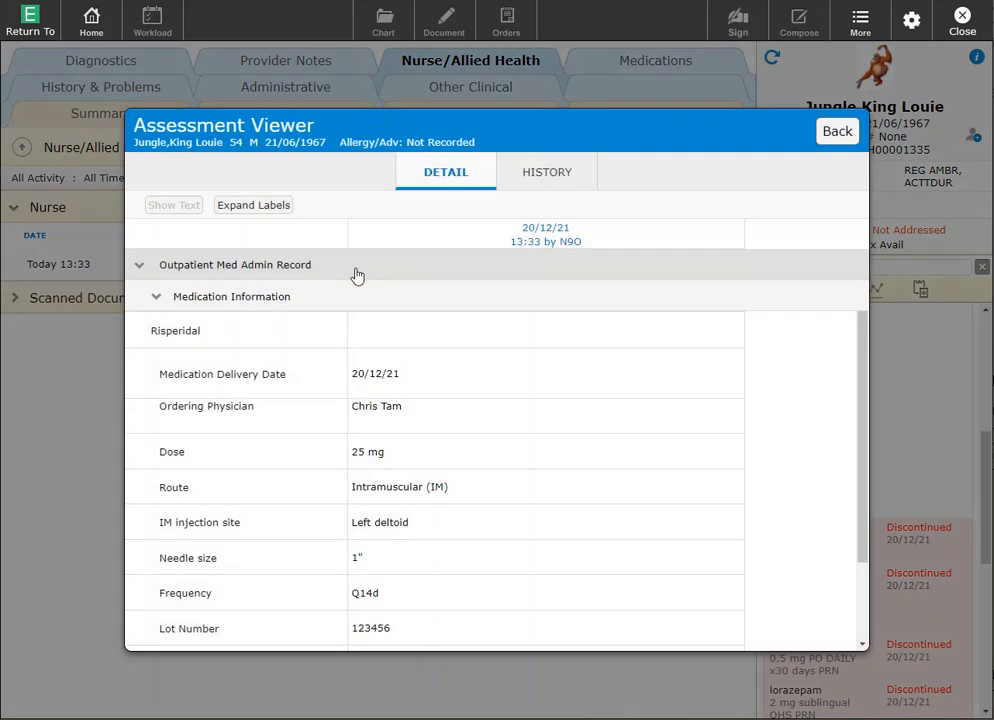
{"action": "scroll", "coordinate": [432, 329], "scroll_direction": "down", "scroll_amount": 2}
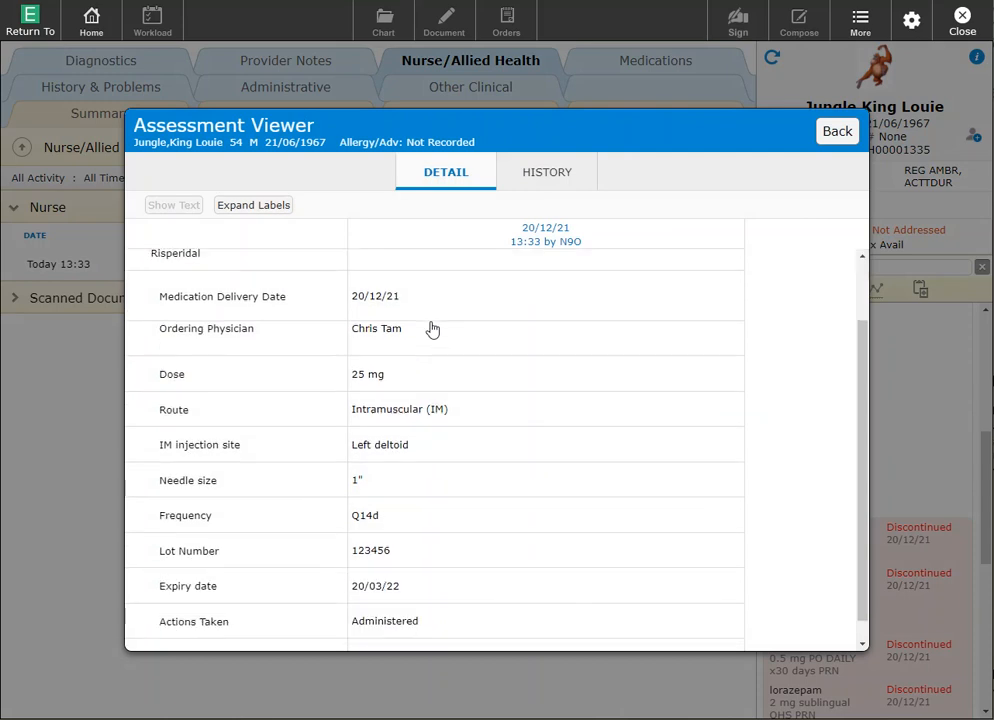
{"action": "scroll", "coordinate": [432, 329], "scroll_direction": "up", "scroll_amount": 2}
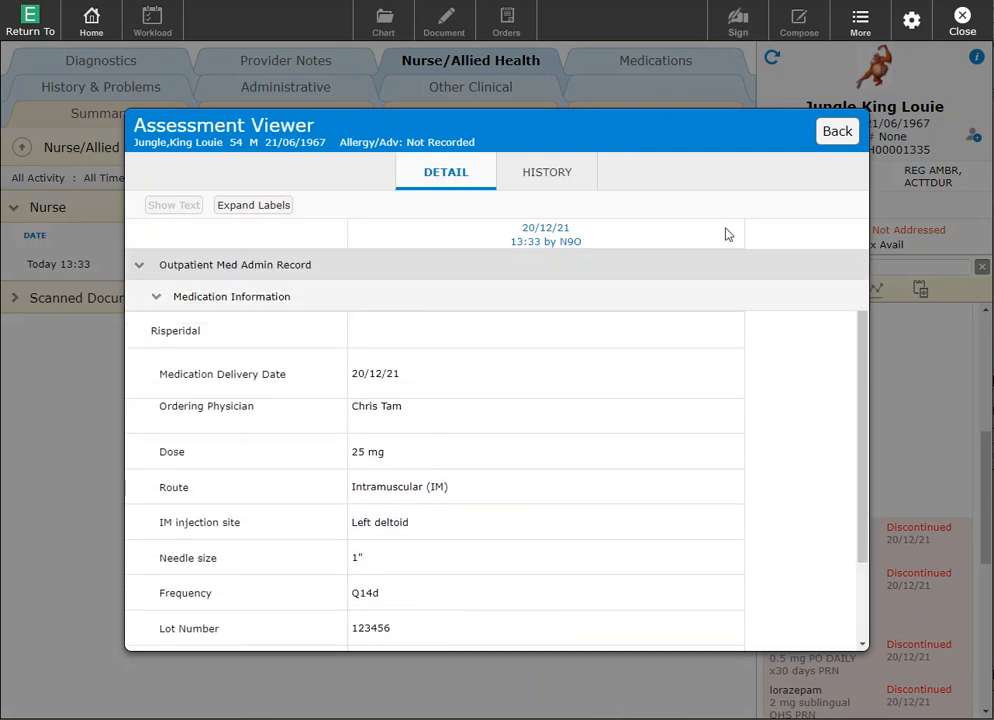
{"action": "left_click", "coordinate": [837, 132]}
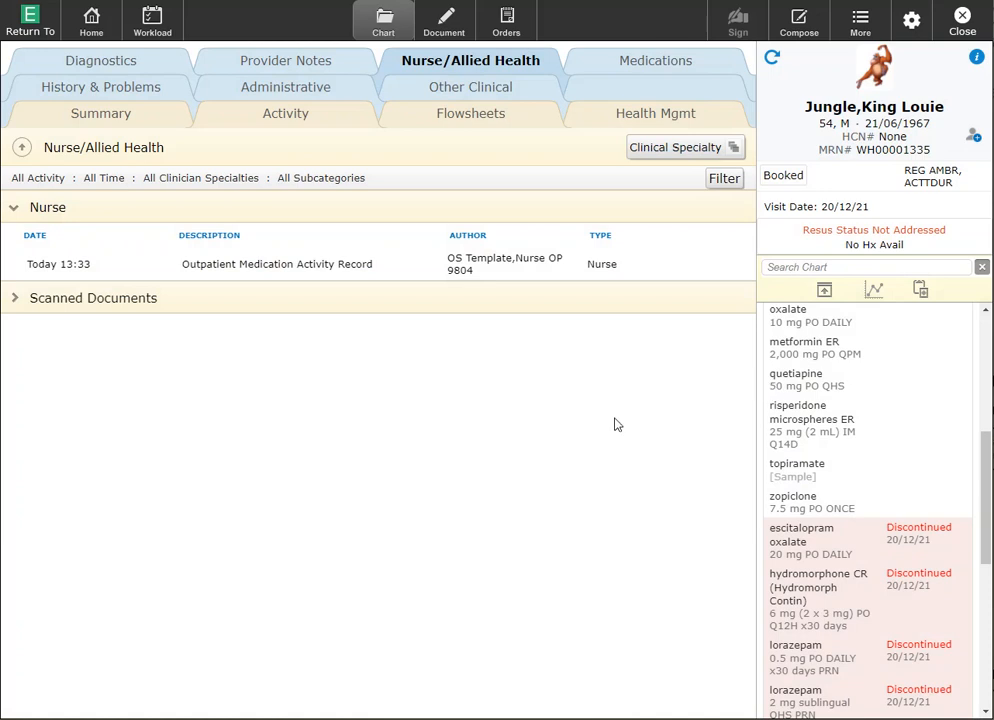